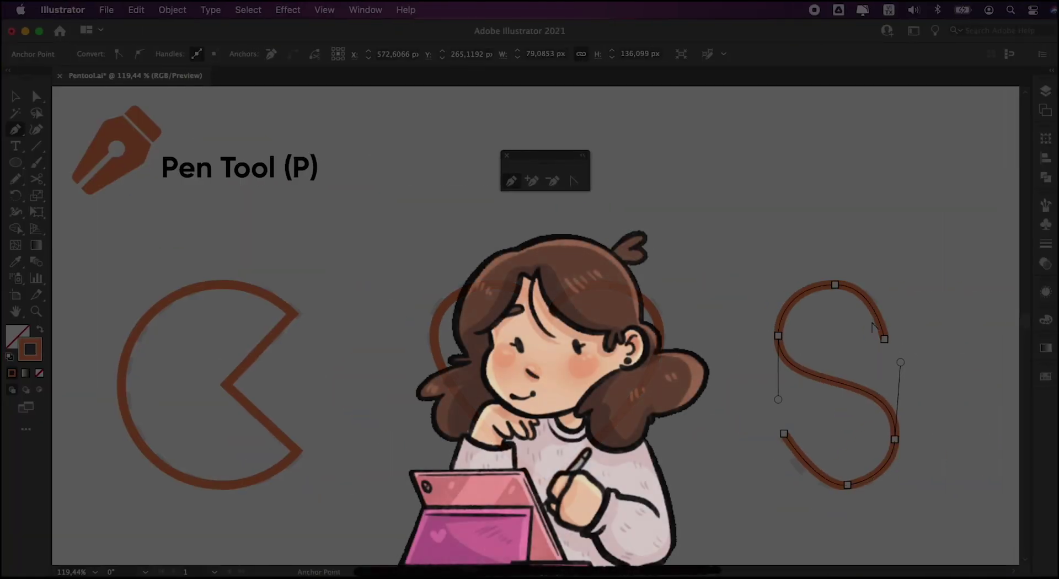
Show the Pentool.ai canvas with the untraced dashed Pac-Man, heart and S guides.
left_click(895, 358)
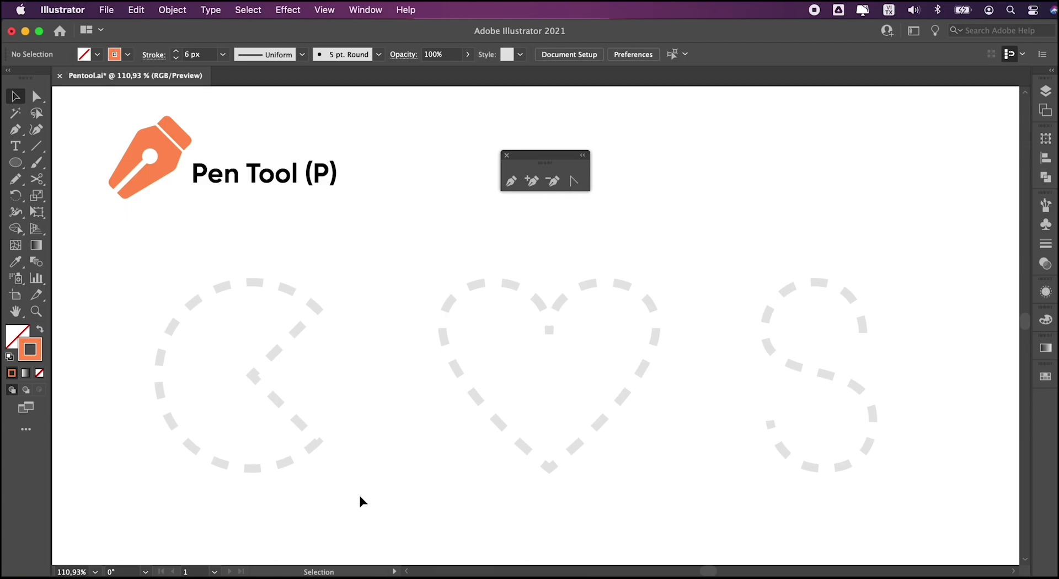
Draw an orange circle over the Pac-Man guide with the Ellipse tool and reselect it.
key("l")
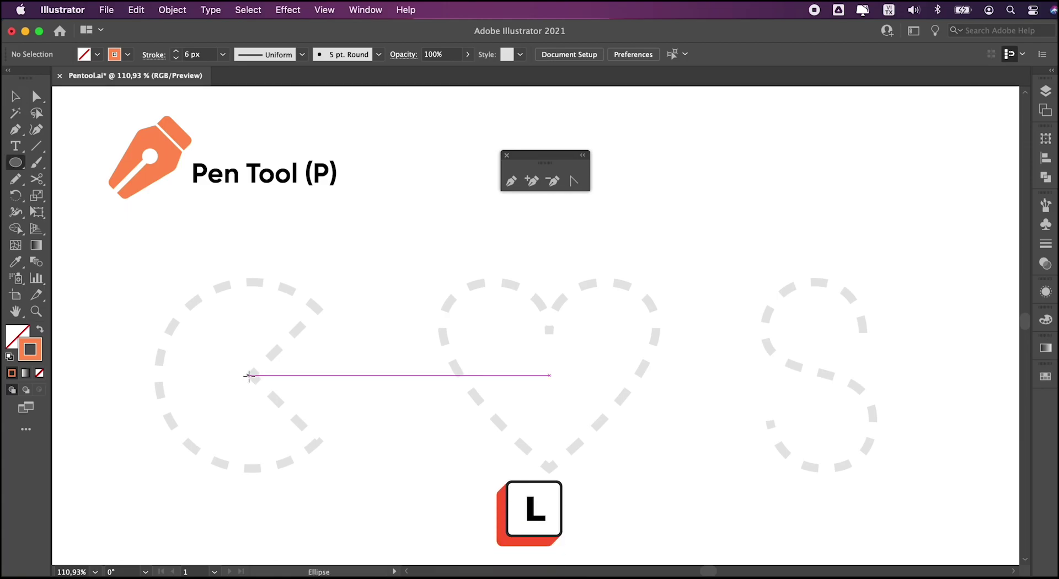
left_click_drag(247, 376, 330, 284)
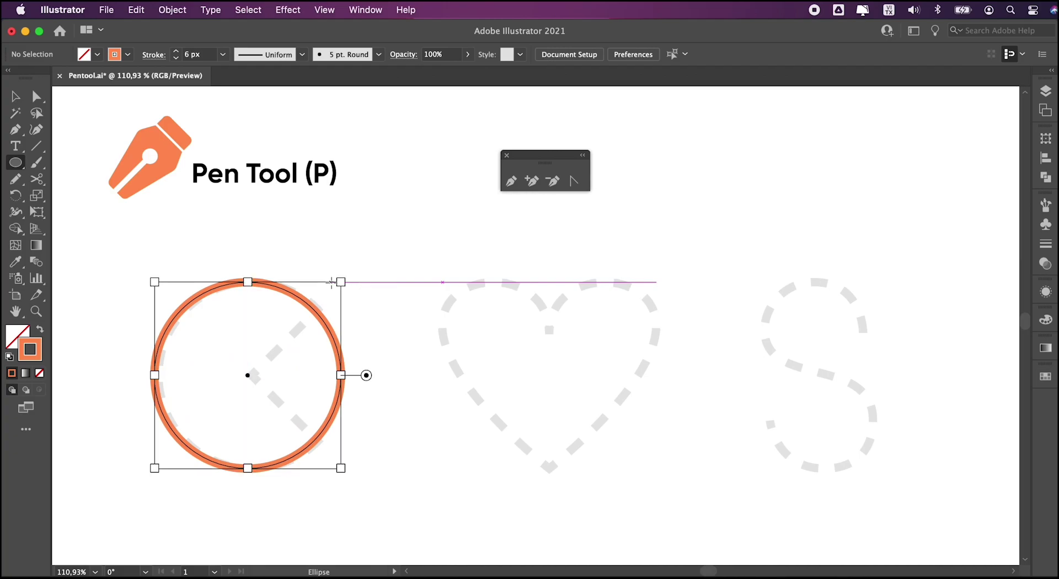
key("v")
left_click(389, 330)
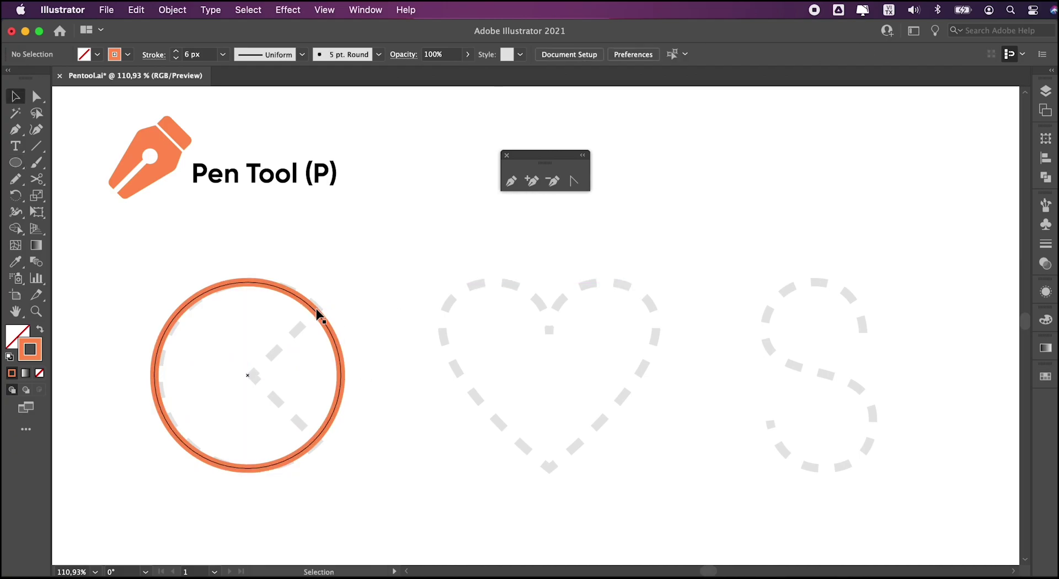
left_click(323, 326)
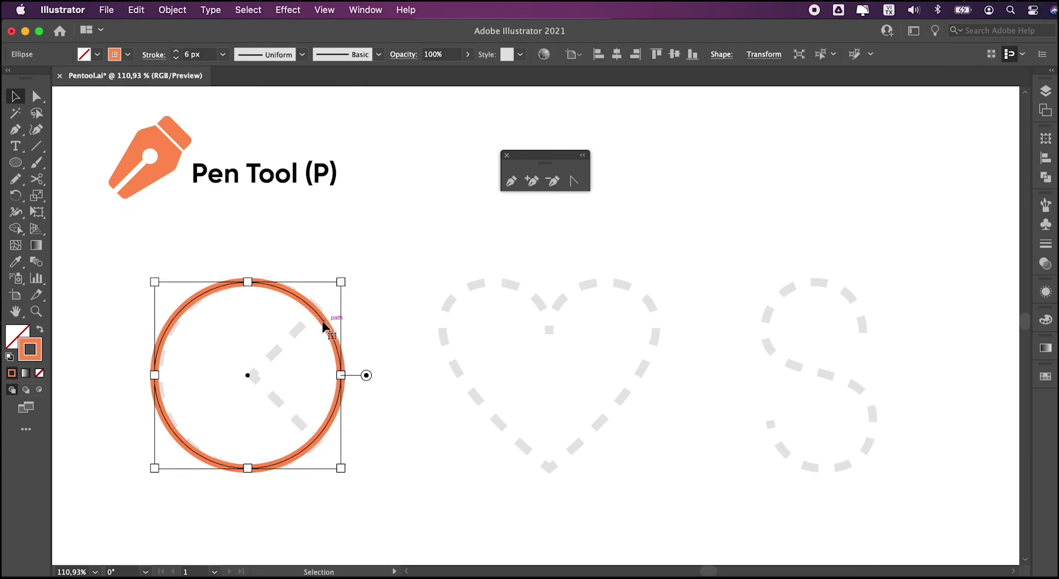
Add anchors on the circle's upper- and lower-right edges, then pull the right anchor inward.
key("p")
left_click(313, 310)
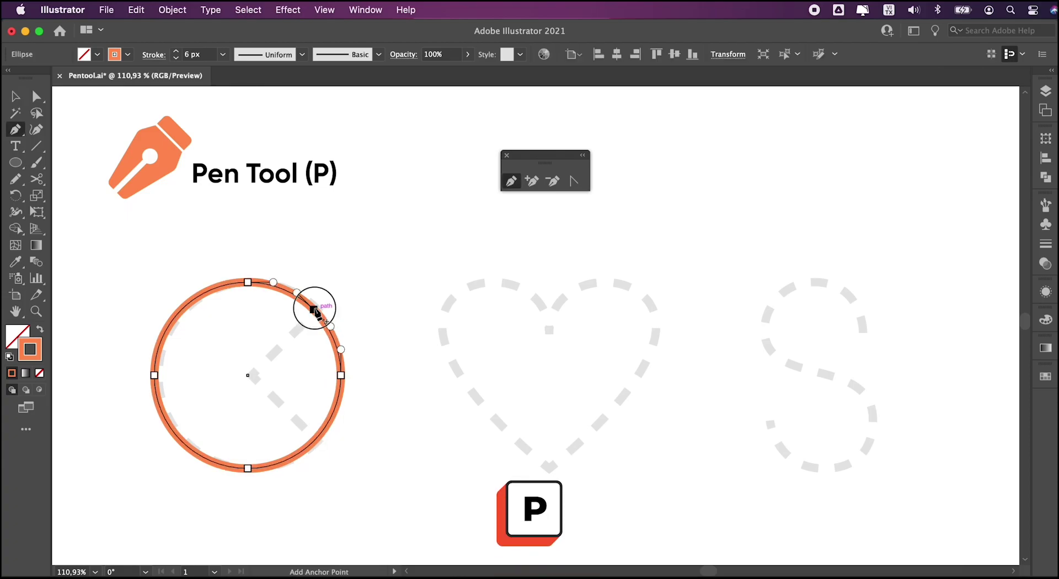
left_click(317, 437)
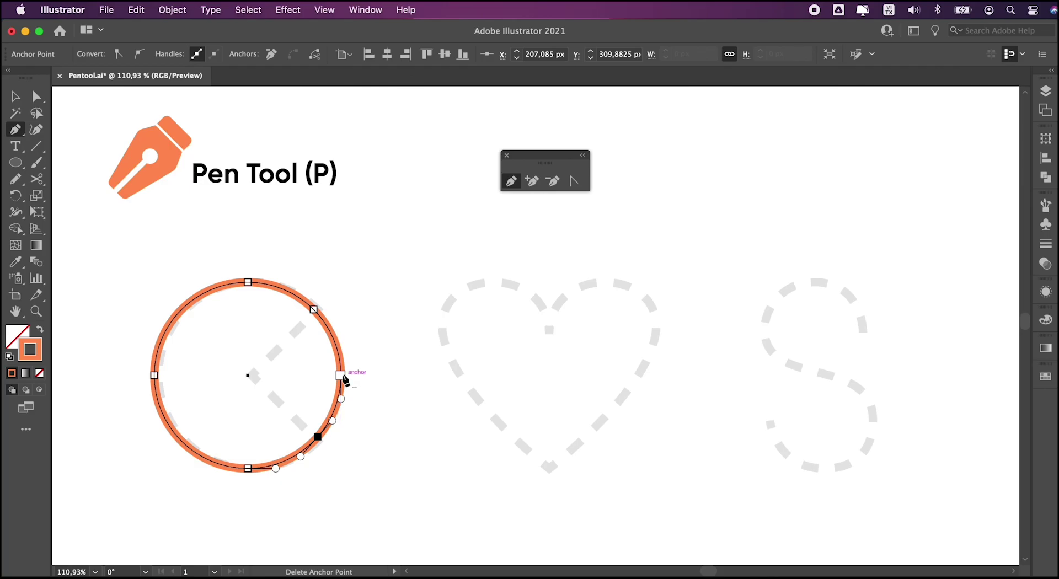
key("ctrl")
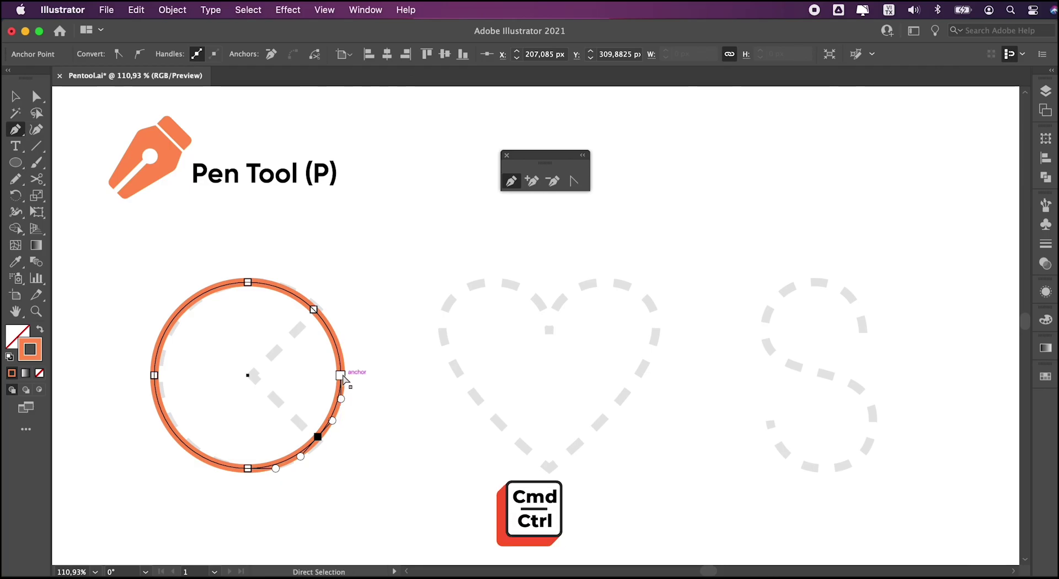
left_click_drag(340, 375, 253, 386)
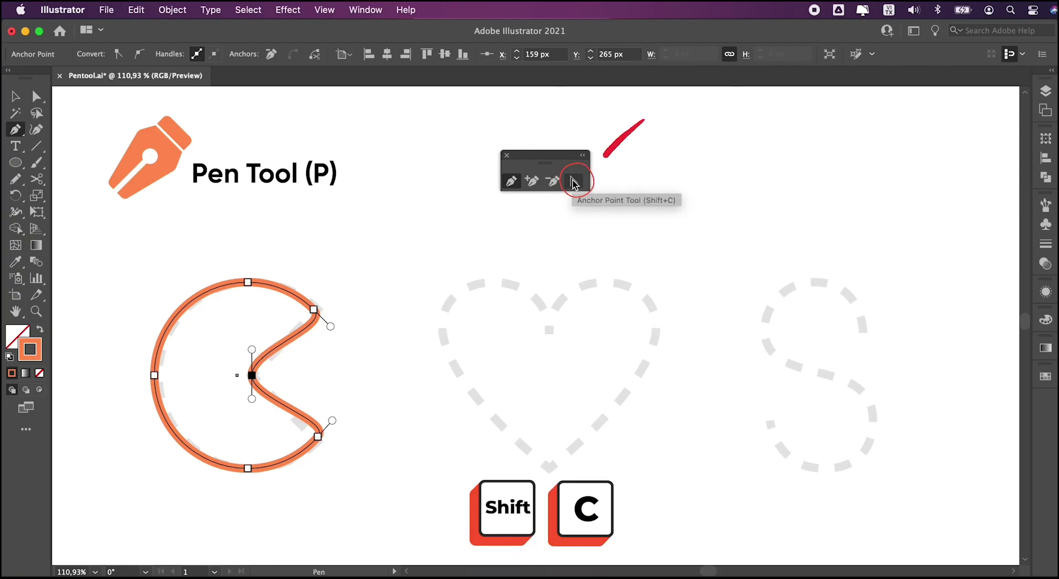
Convert the mouth's centre and upper corner anchors into sharp points with a straight edge.
left_click(574, 185)
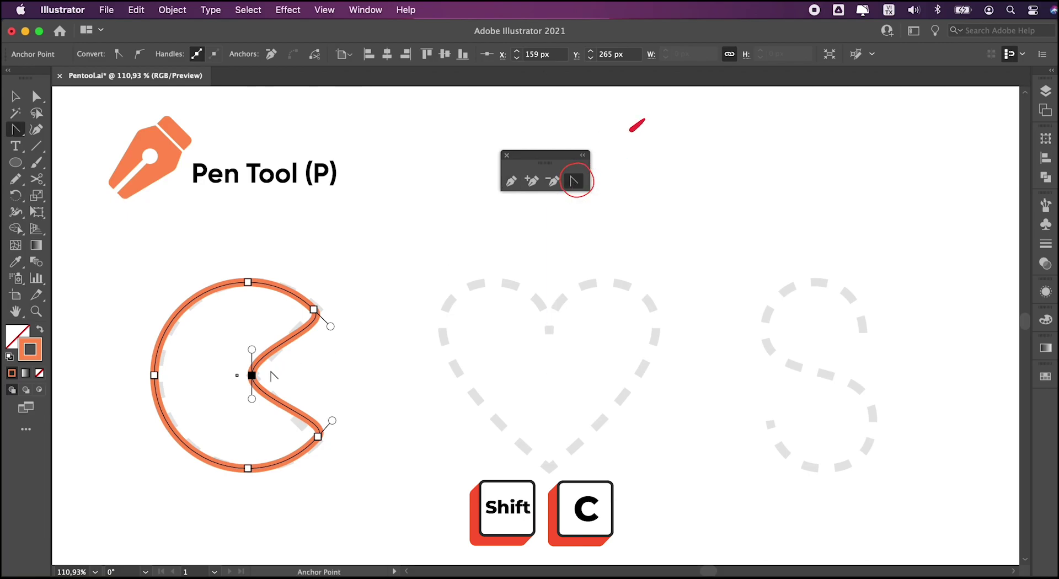
left_click(251, 375)
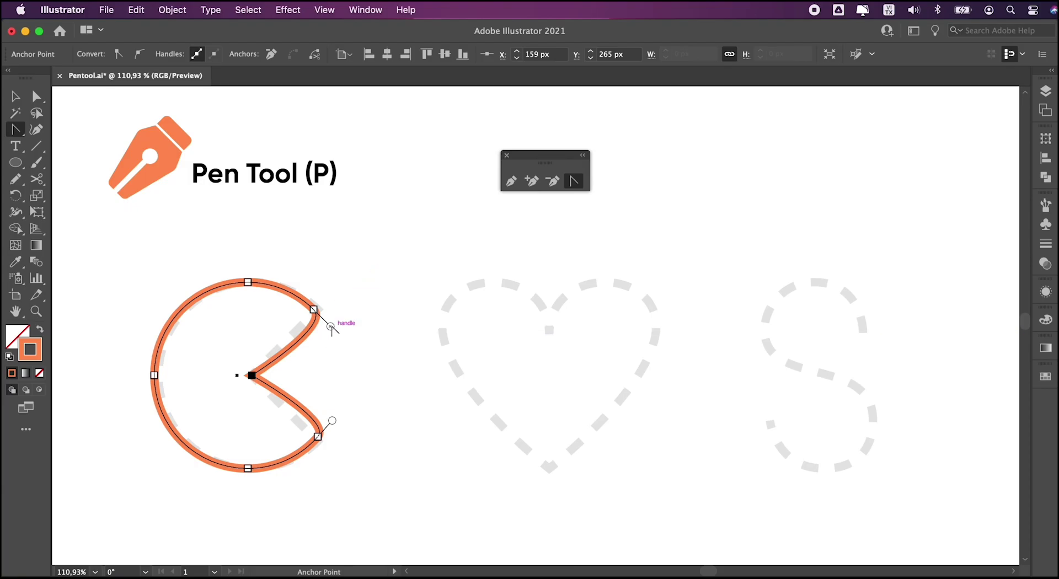
mouse_move(330, 327)
left_mouse_down()
mouse_move(339, 331)
mouse_move(314, 314)
mouse_move(335, 354)
mouse_move(316, 311)
left_mouse_up()
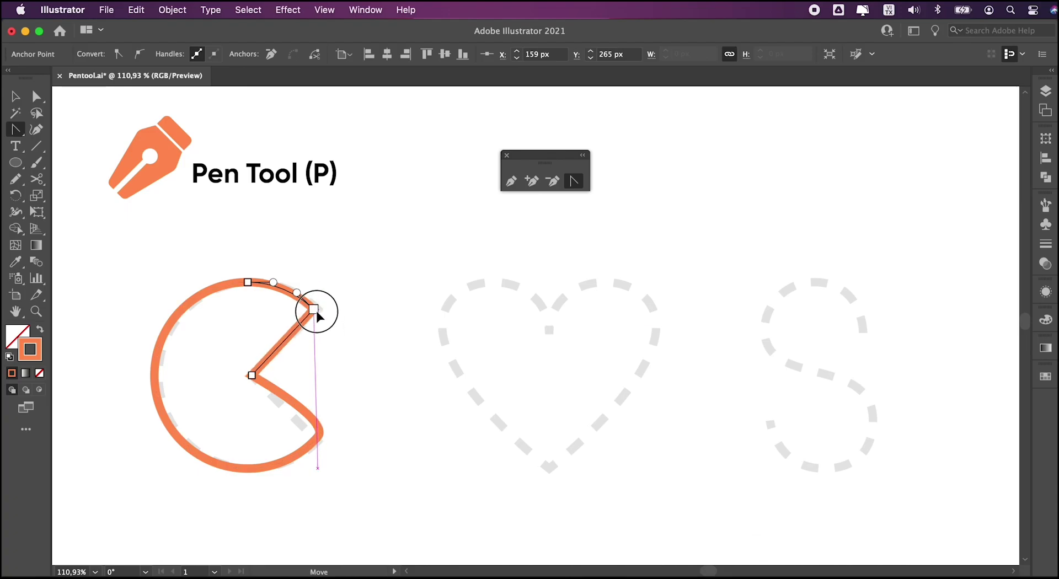
left_click(315, 310)
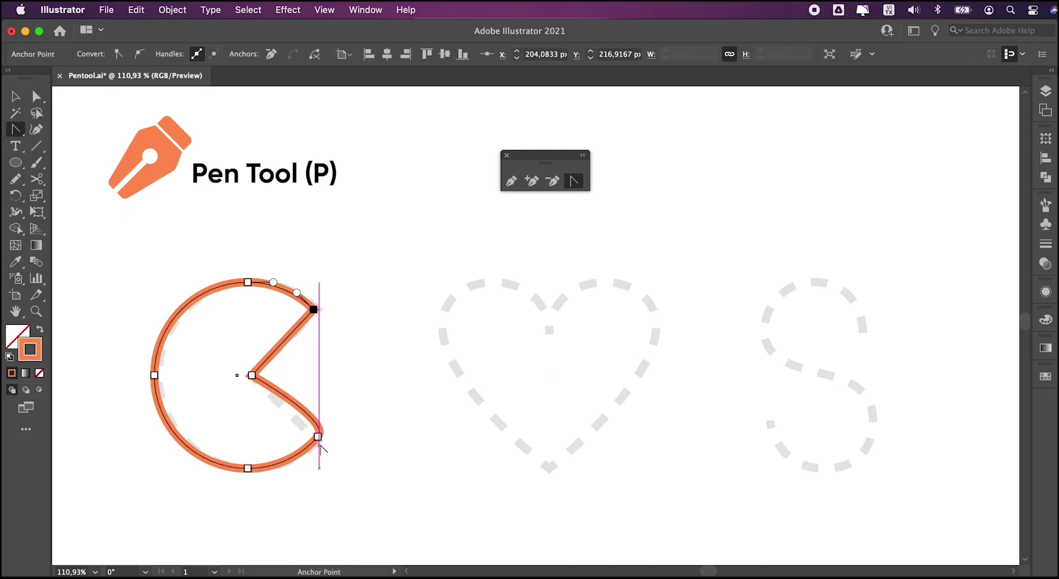
Straighten the lower mouth edge by retracting the lower corner's handle.
left_click_drag(321, 440, 320, 441)
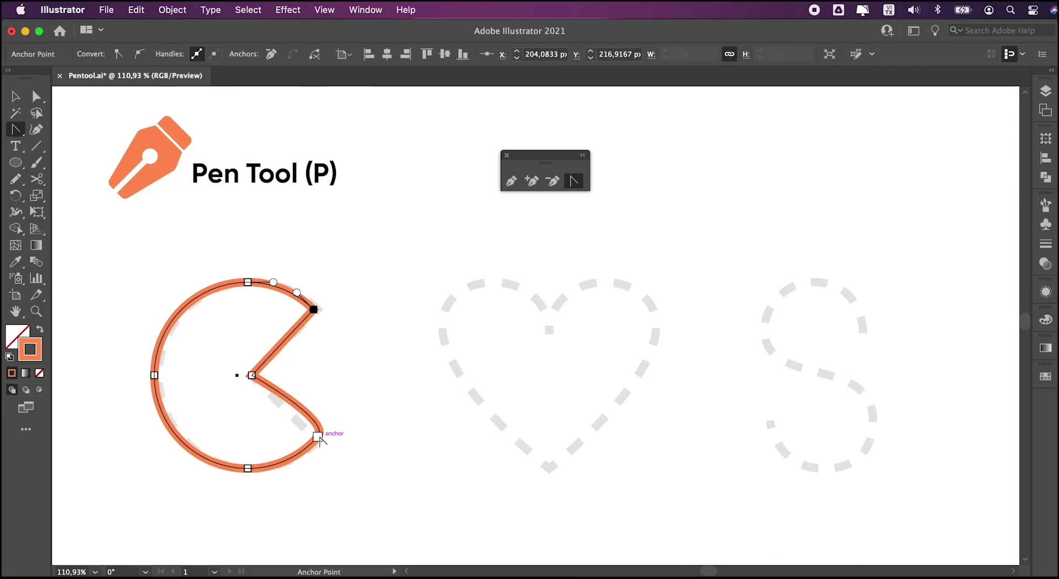
left_click(319, 438)
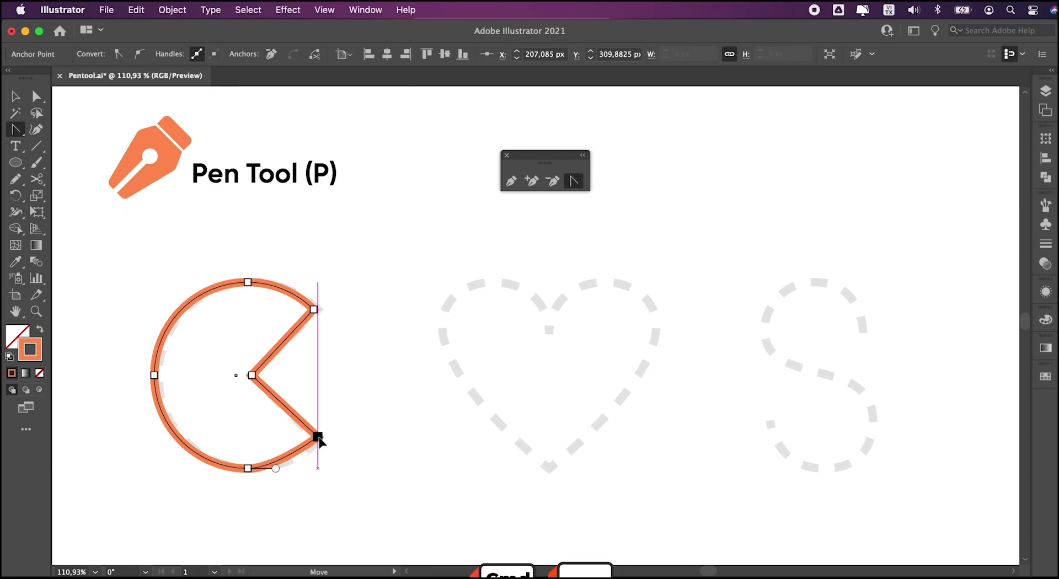
key("ctrl+z")
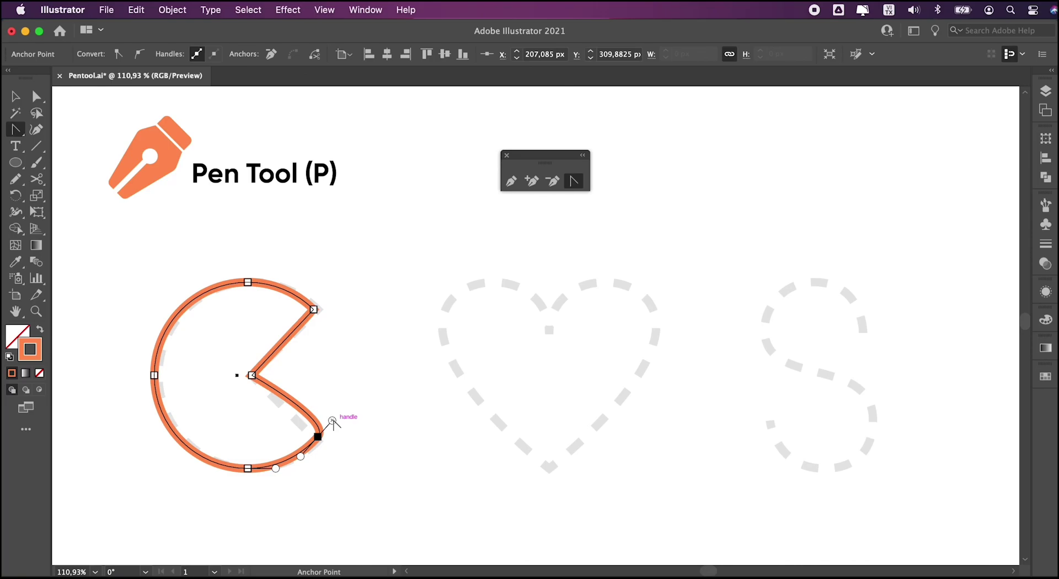
left_click_drag(332, 421, 318, 437)
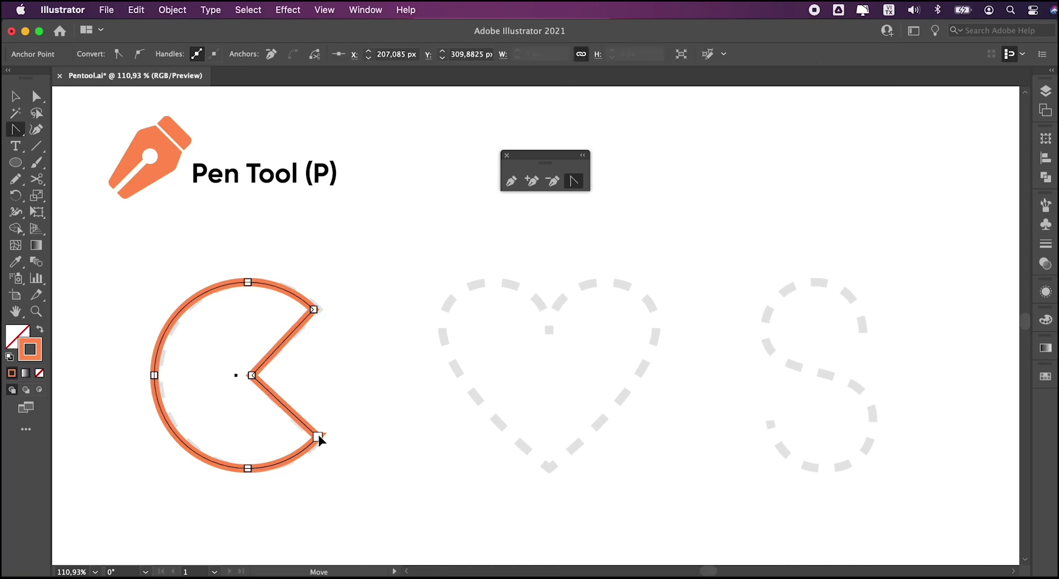
Select the Pac-Man's lower mouth corner anchor and move the view in to inspect it.
key("v")
left_click(330, 431)
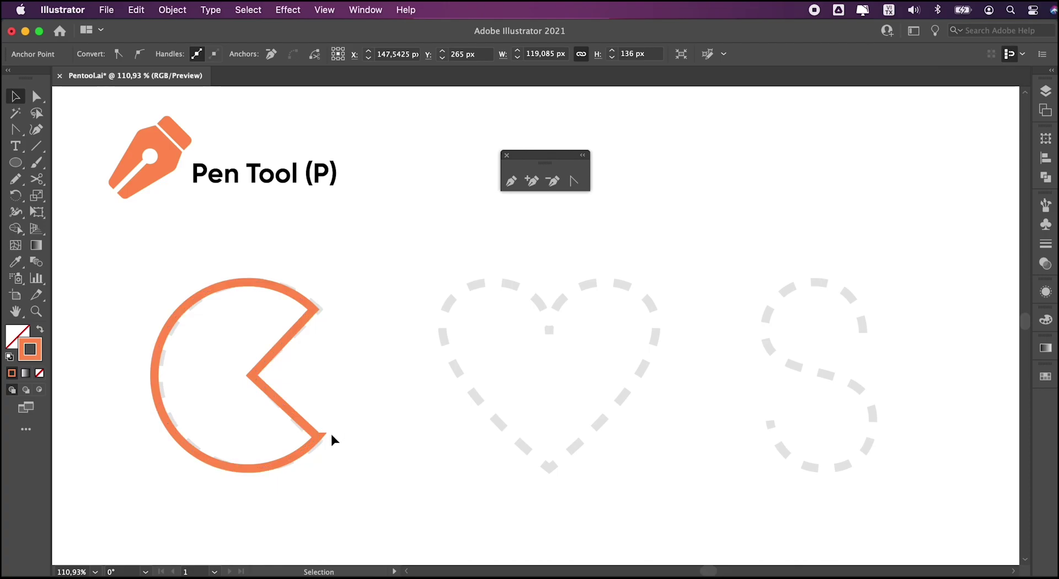
key("a")
left_click(319, 436)
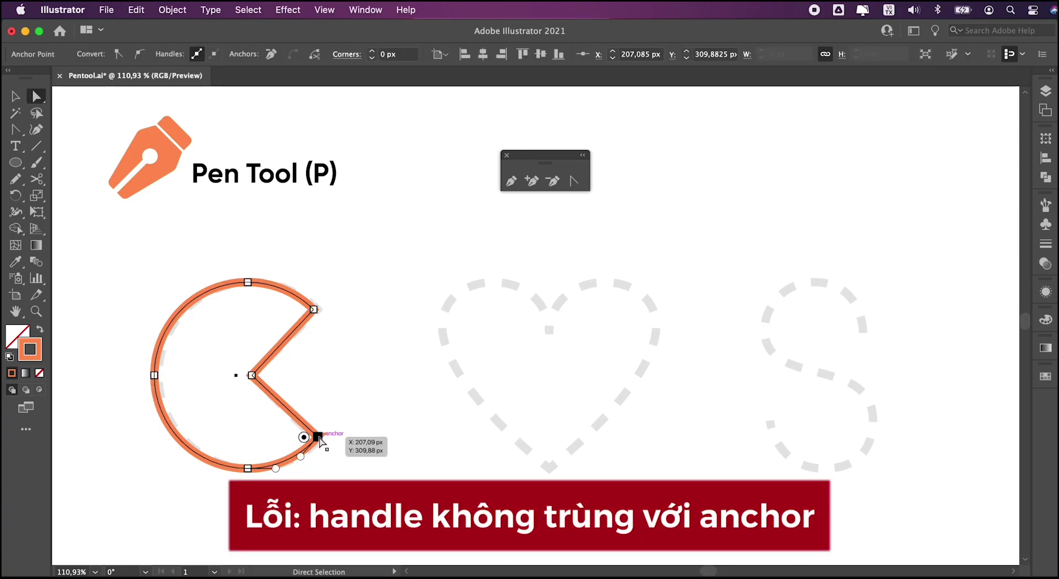
scroll(319, 439, "up", 5)
scroll(312, 433, "up", 5)
scroll(308, 454, "up", 3)
scroll(390, 371, "up", 3)
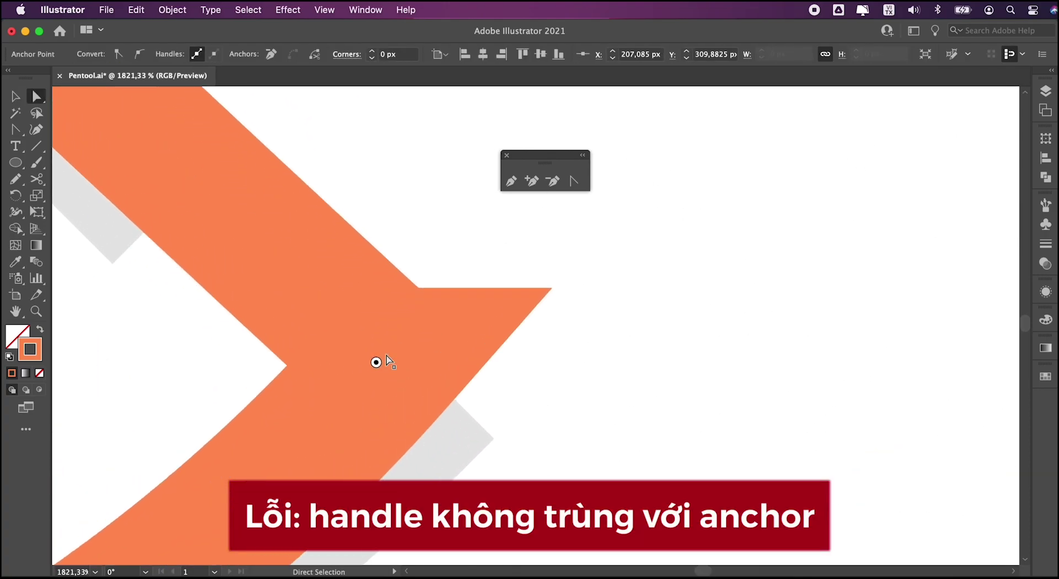
scroll(386, 355, "up", 4)
scroll(389, 351, "up", 3)
scroll(389, 353, "down", 5)
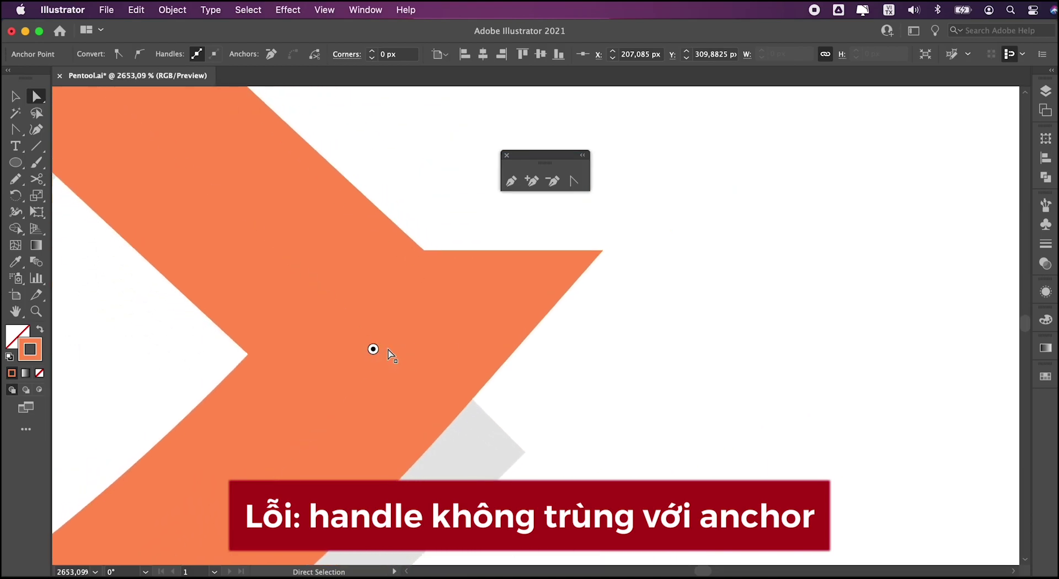
scroll(390, 354, "down", 4)
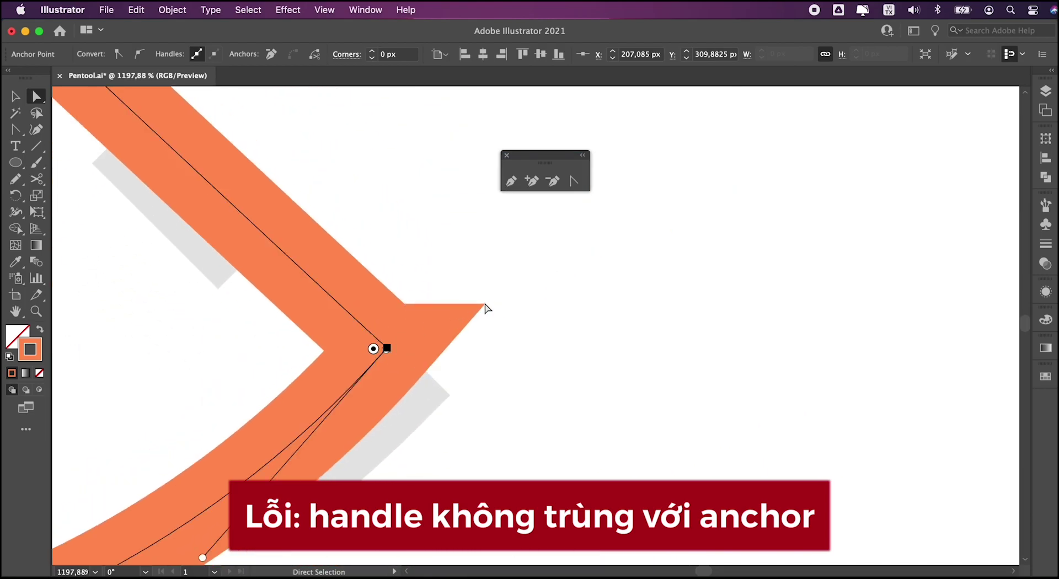
scroll(385, 355, "up", 3)
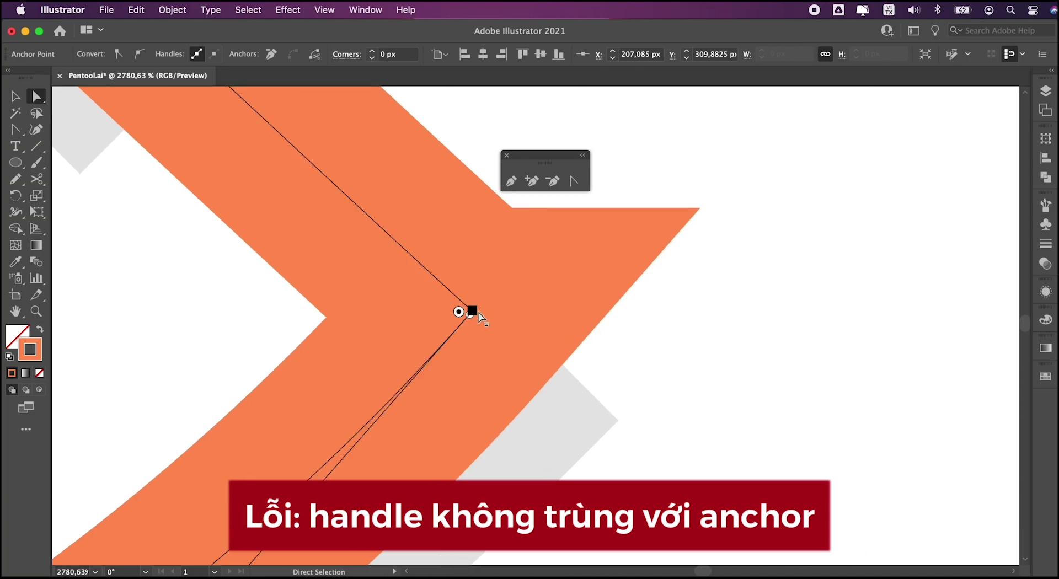
scroll(470, 311, "up", 3)
Turn off Align to Pixel Grid for the selected jaw corner anchor.
left_click(510, 312)
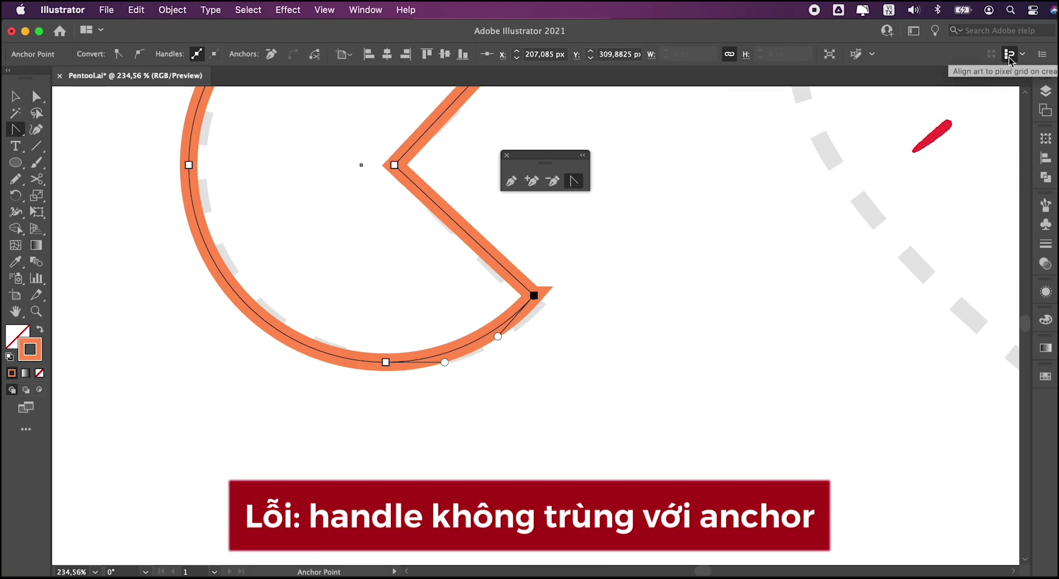
left_click(1011, 59)
scroll(551, 309, "up", 5)
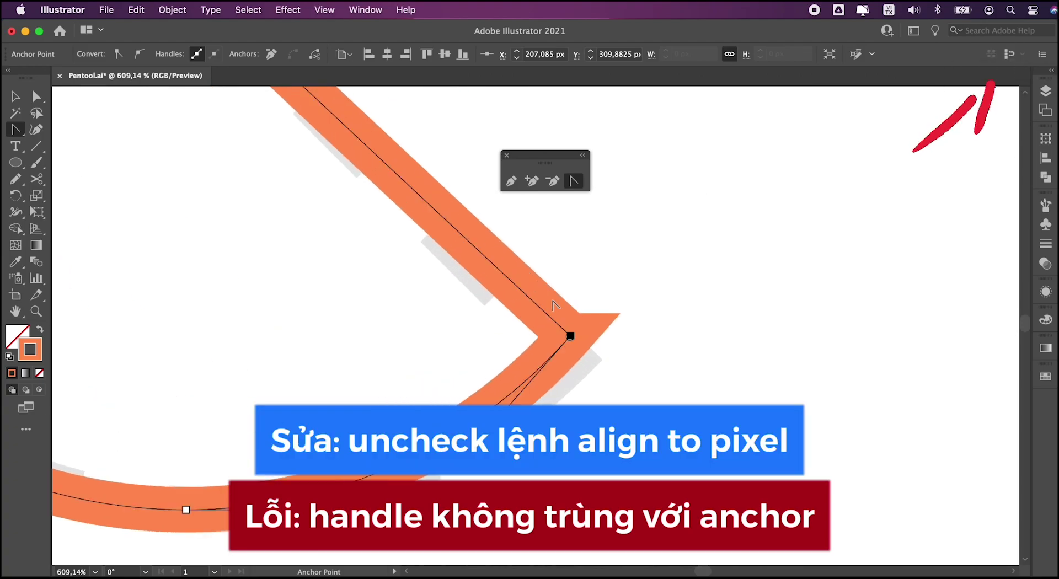
scroll(573, 342, "up", 5)
scroll(551, 340, "up", 3)
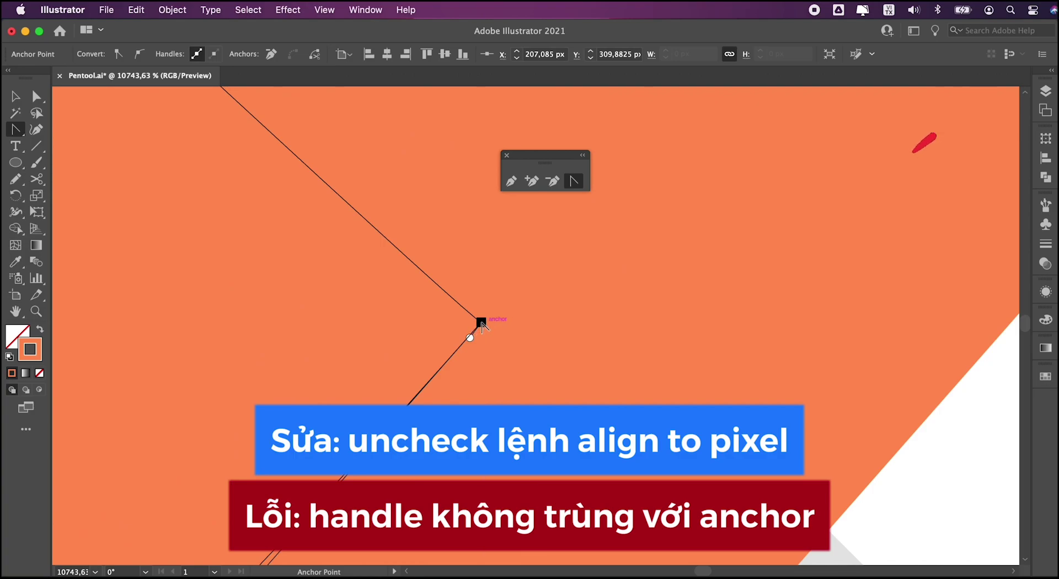
Make the jaw corner a clean sharp point, then move the view back.
left_click(481, 323)
scroll(515, 282, "down", 3)
scroll(515, 282, "down", 3)
scroll(516, 282, "down", 3)
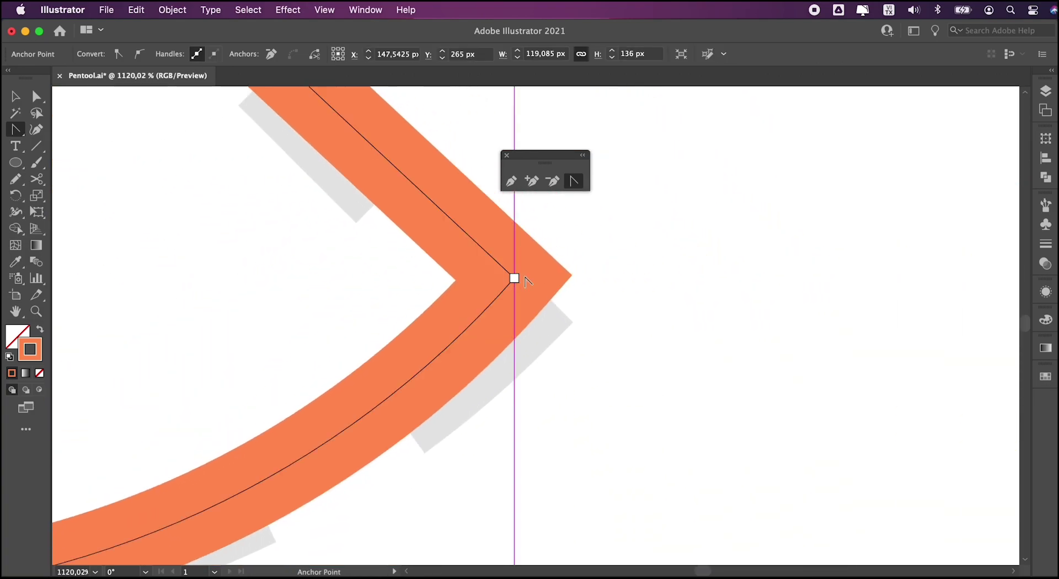
scroll(541, 266, "down", 3)
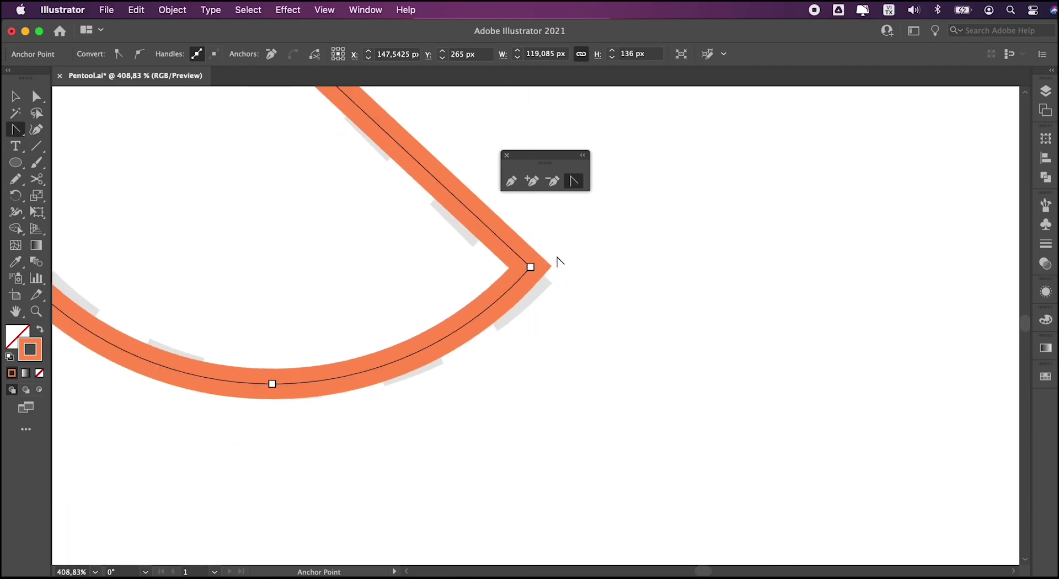
scroll(560, 260, "down", 3)
scroll(560, 261, "down", 3)
scroll(560, 260, "down", 3)
Deselect the Pac-Man and draw an orange circle over the dashed heart.
scroll(569, 260, "down", 3)
key("v")
left_click(467, 382)
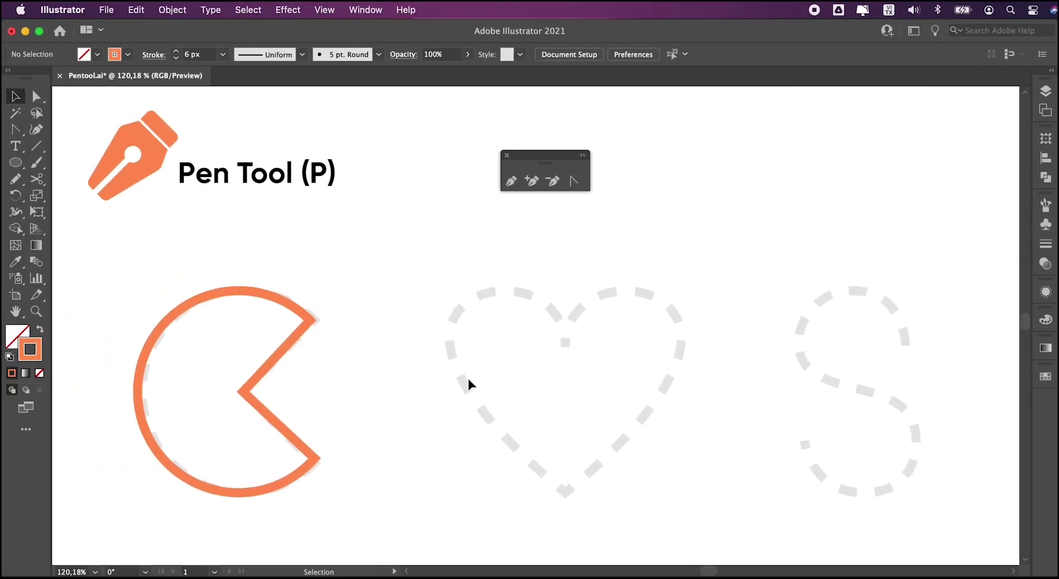
scroll(409, 333, "up", 1)
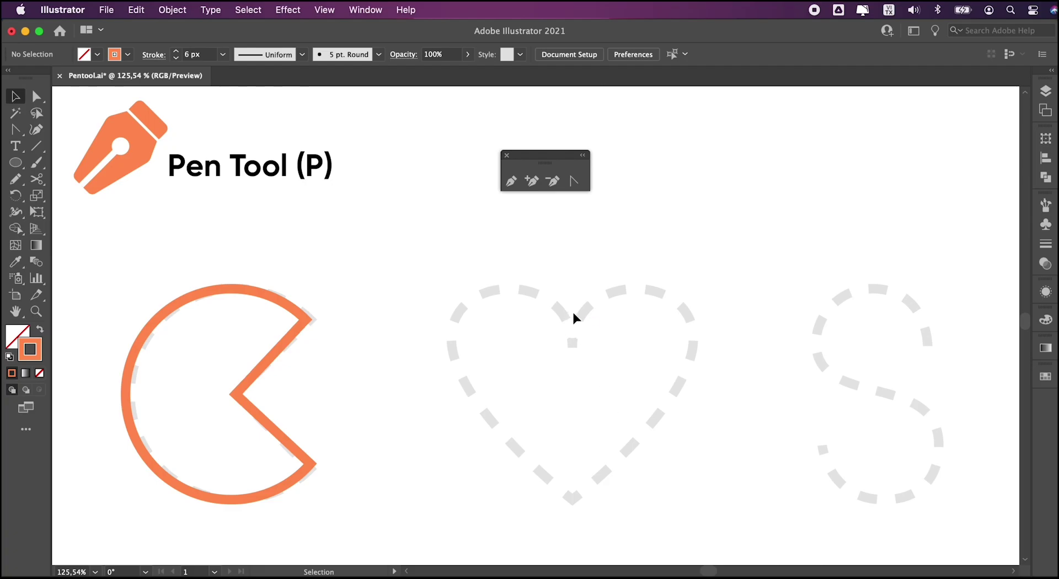
scroll(573, 384, "down", 1)
key("l")
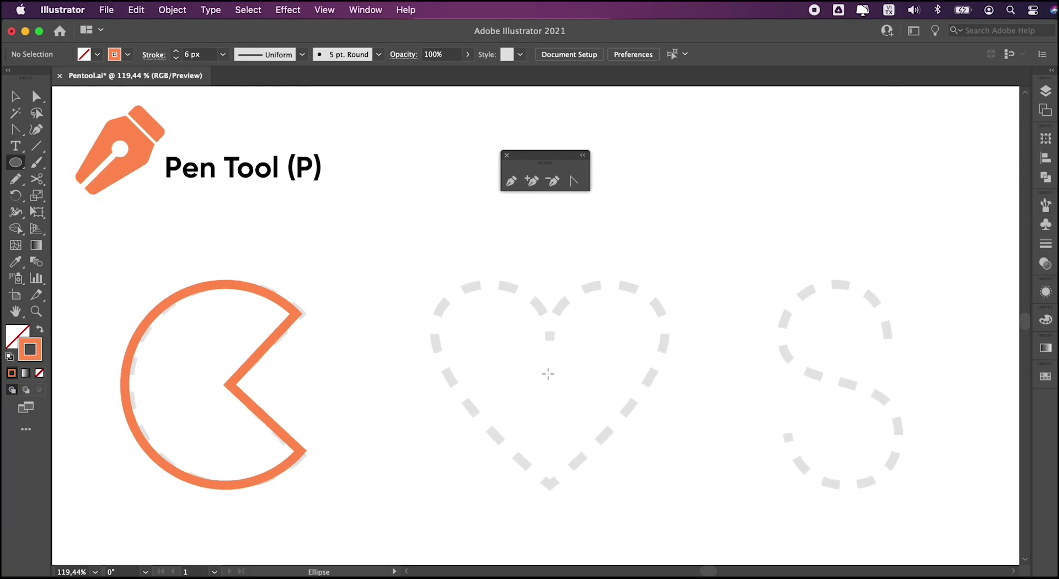
mouse_move(549, 385)
left_mouse_down()
mouse_move(664, 287)
mouse_move(660, 449)
left_mouse_up()
Convert the circle's bottom anchor to a corner and pull it down to the heart's tip.
key("p")
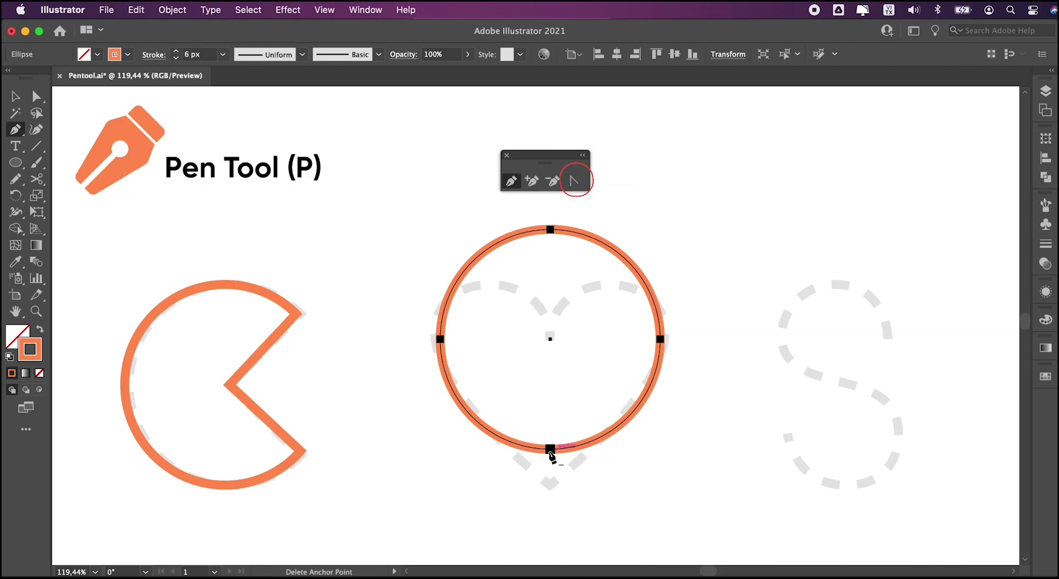
key("alt")
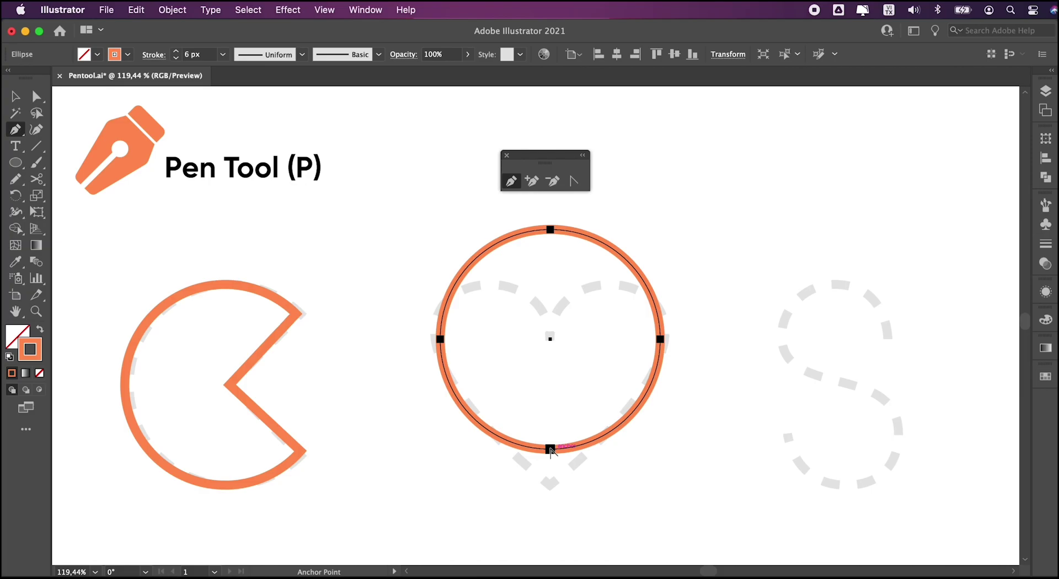
left_click(551, 449, "alt")
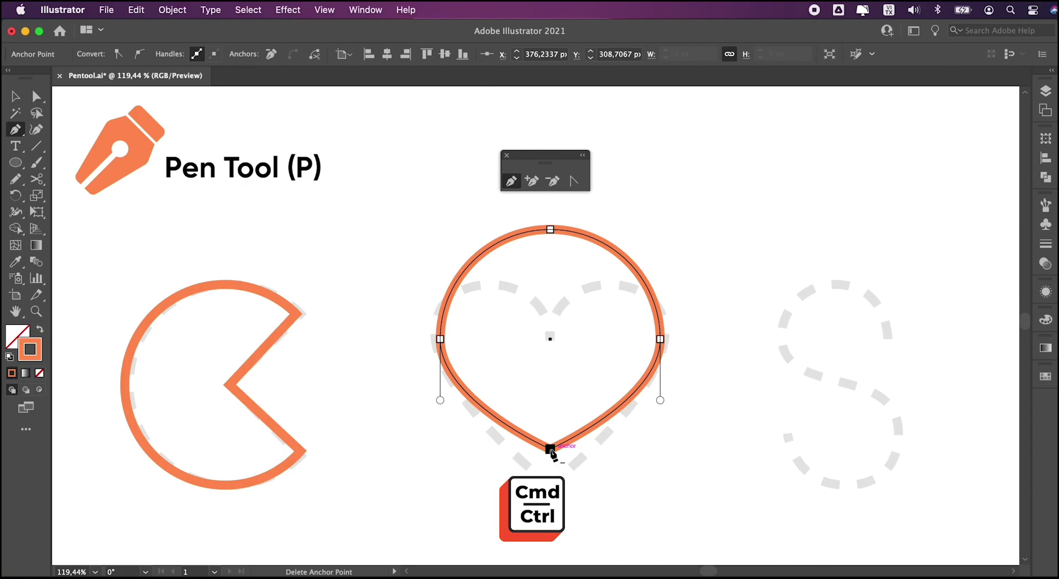
left_click_drag(550, 450, 550, 485)
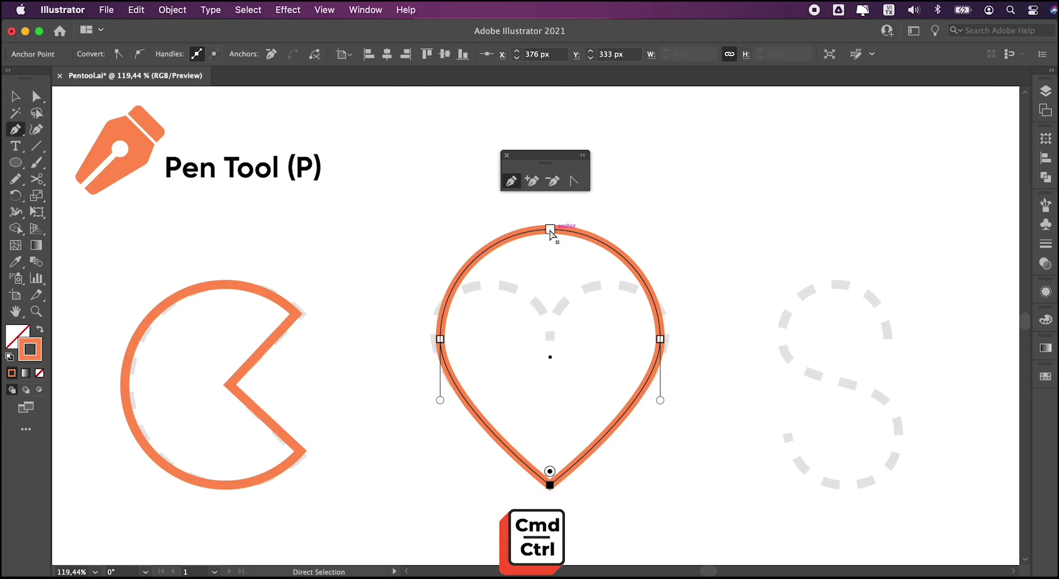
Pull the top anchor down into the notch and bend the left lobe up along the guide.
left_click_drag(550, 229, 550, 356)
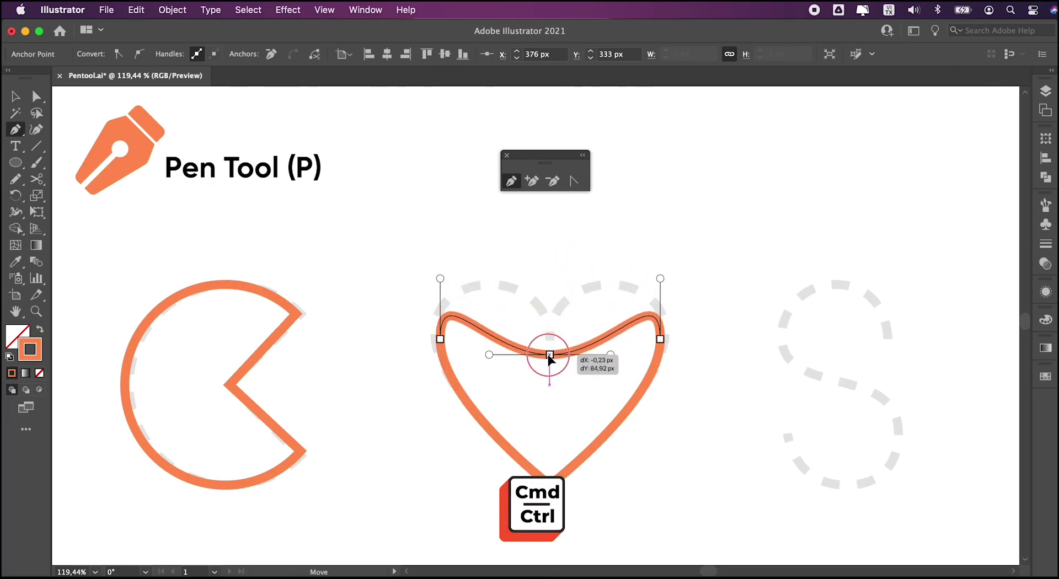
left_click_drag(550, 356, 550, 340)
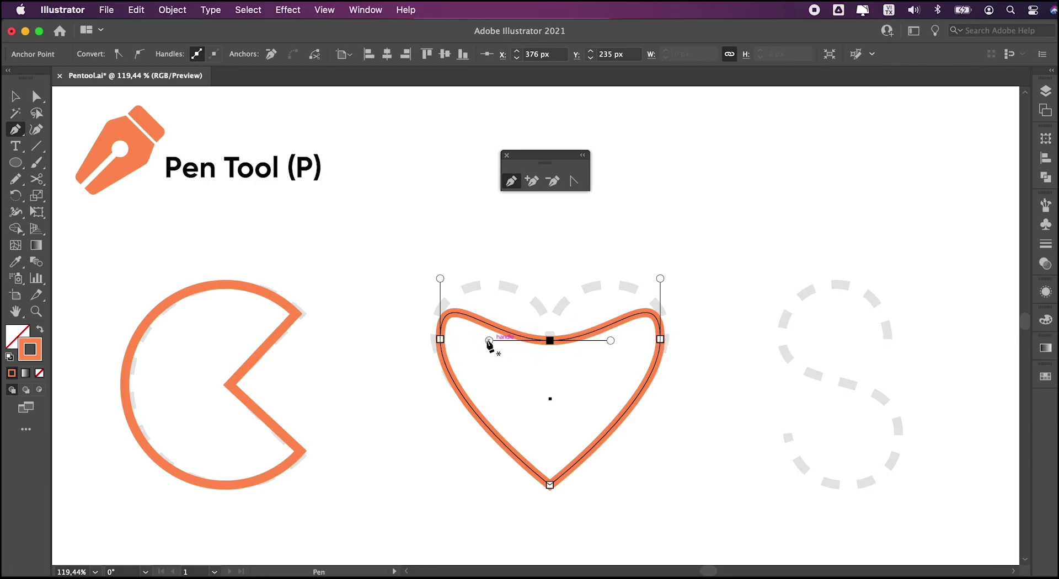
mouse_move(489, 341)
left_mouse_down()
mouse_move(549, 266)
mouse_move(549, 285)
left_mouse_up()
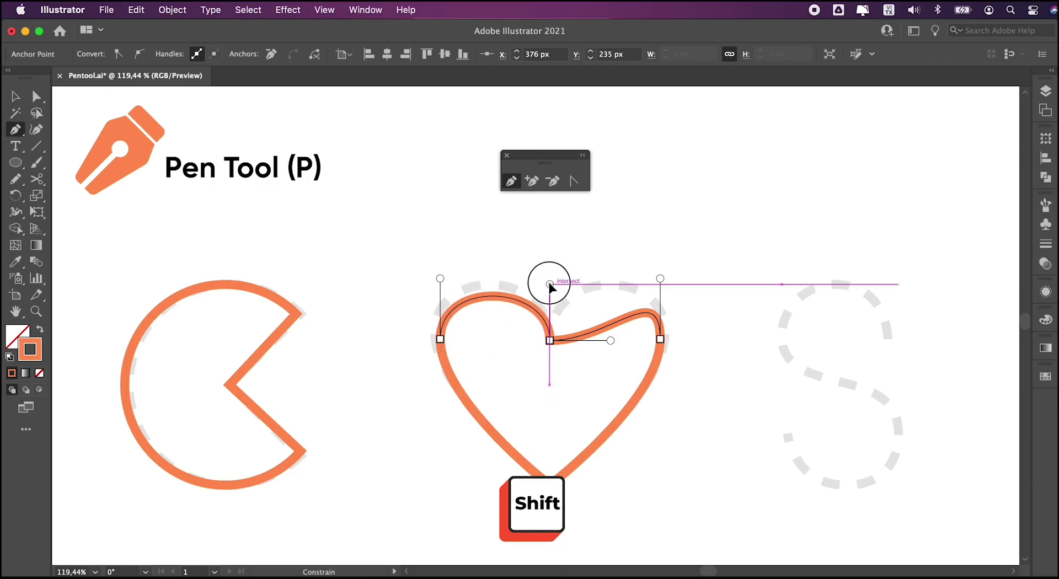
left_click_drag(549, 284, 550, 267)
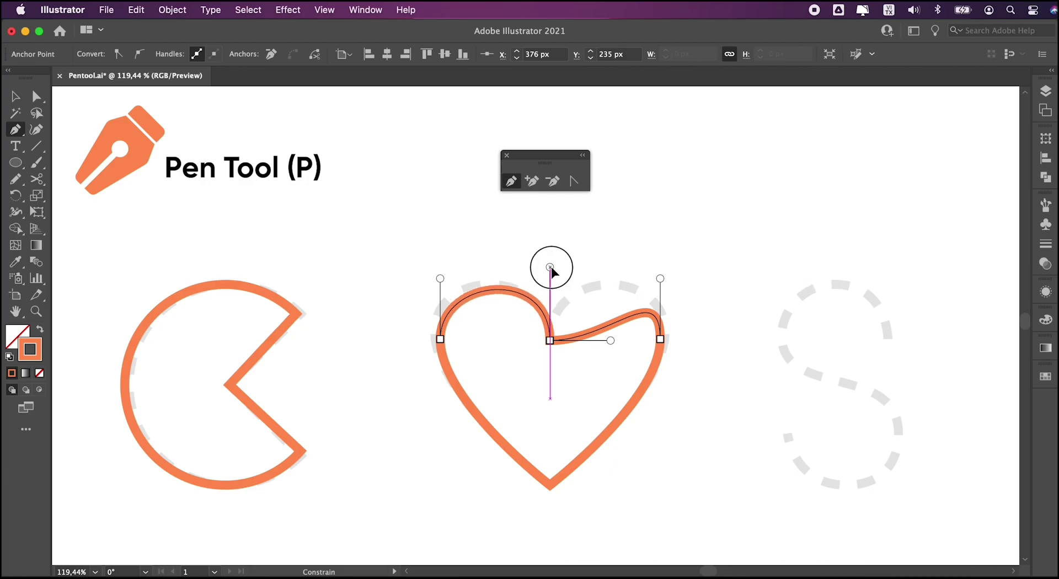
Break the notch anchor's right handle upward, kept vertical, to form a symmetric right lobe.
left_click(551, 342, "alt+super")
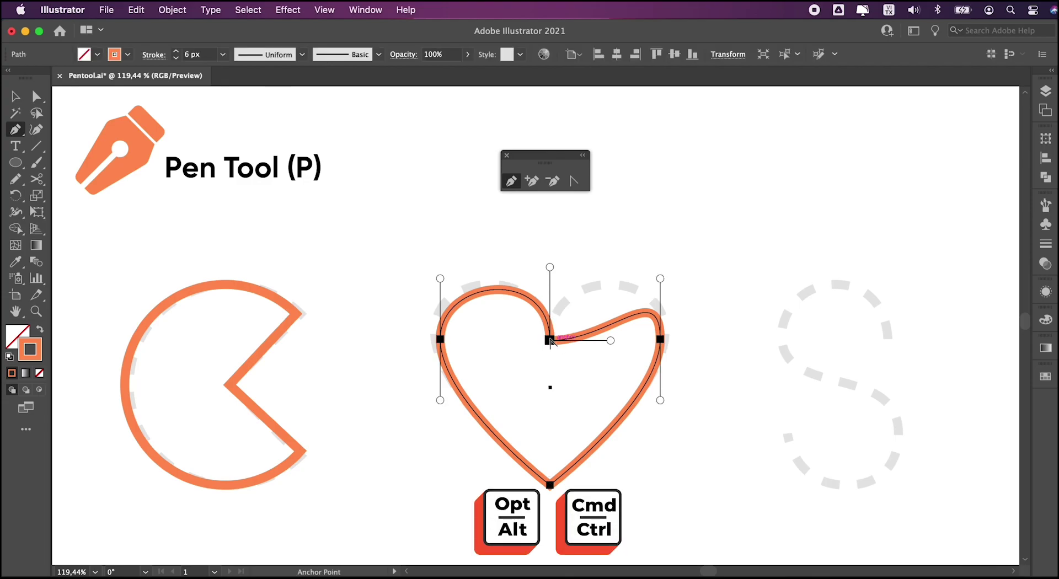
left_click(551, 341, "alt+super")
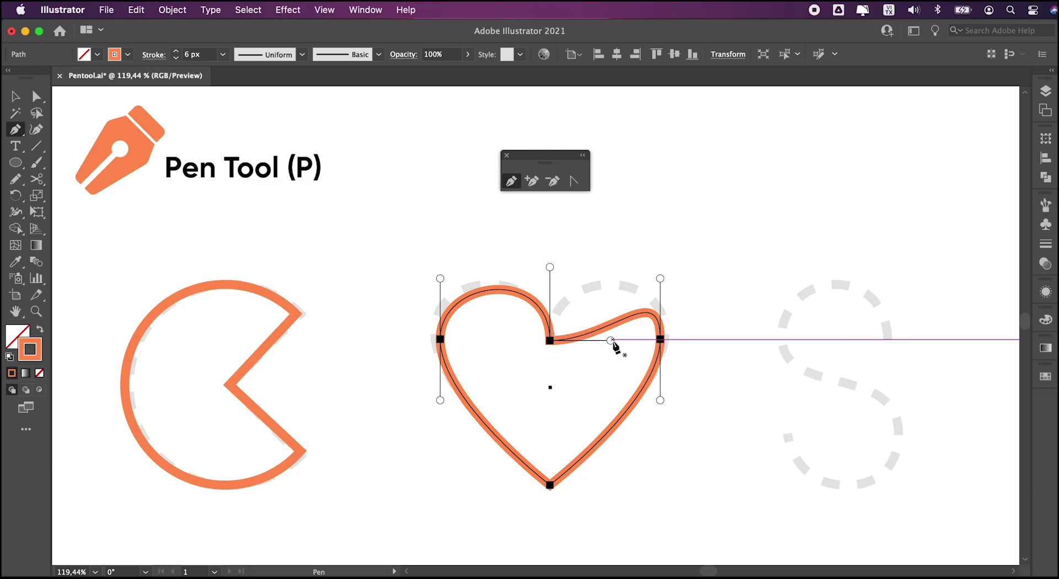
key("alt")
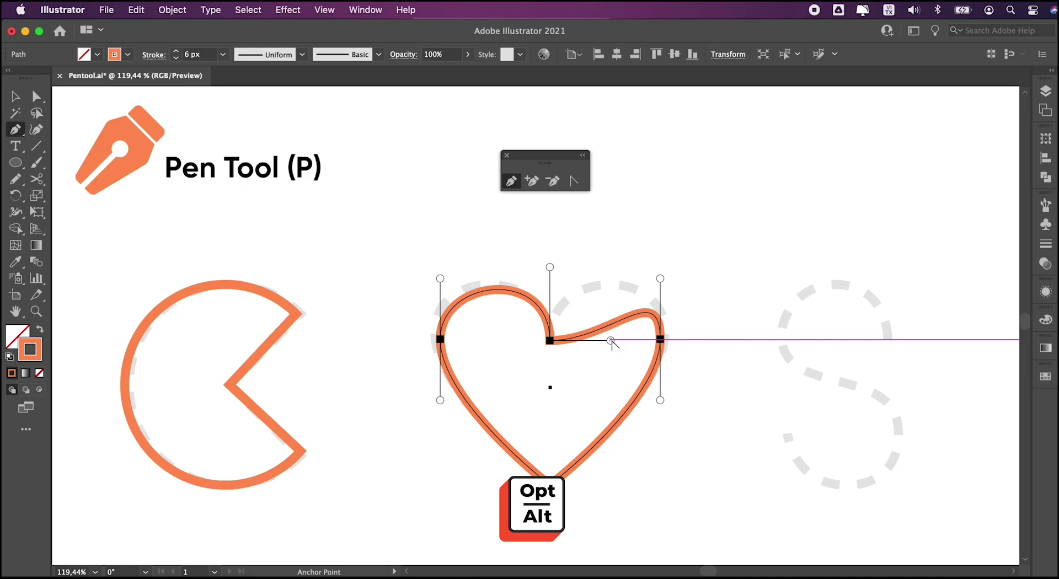
left_click_drag(611, 341, 552, 266)
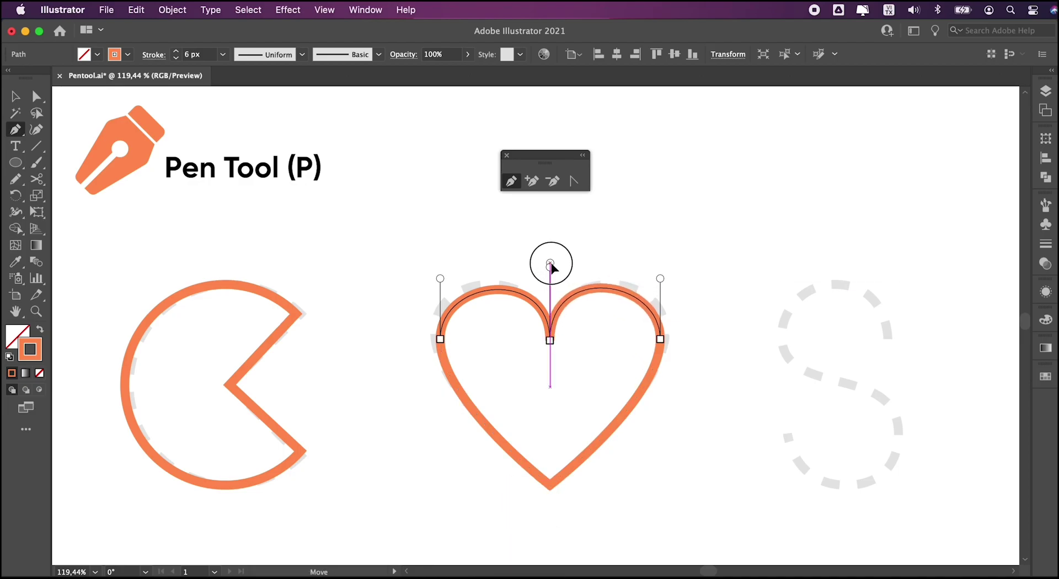
key("shift")
left_click_drag(551, 266, 551, 270)
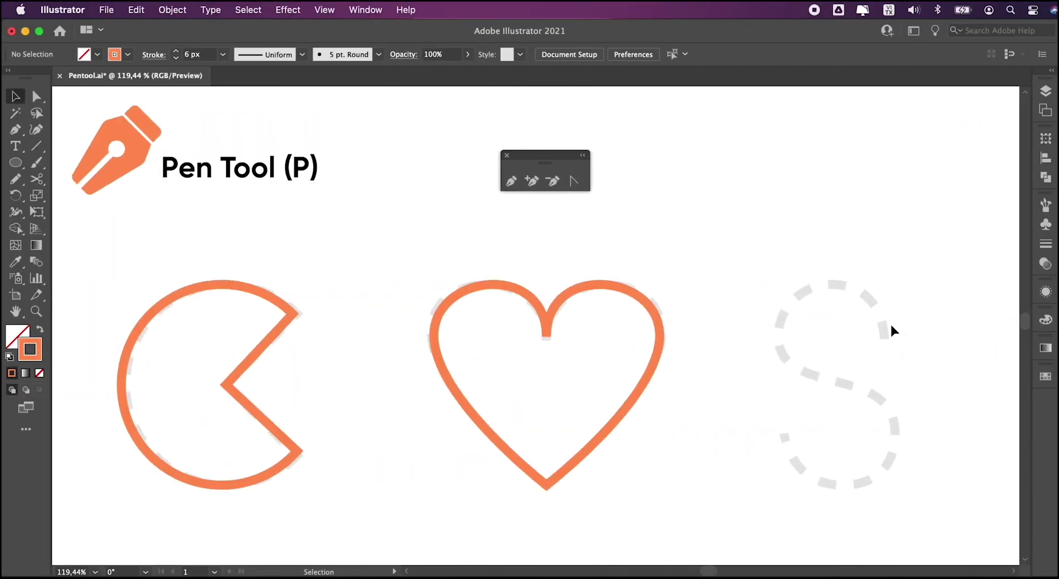
Place Pen anchors along the S: top end, top curve, upper-left bend, right side, bottom, lower-left tip.
key("p")
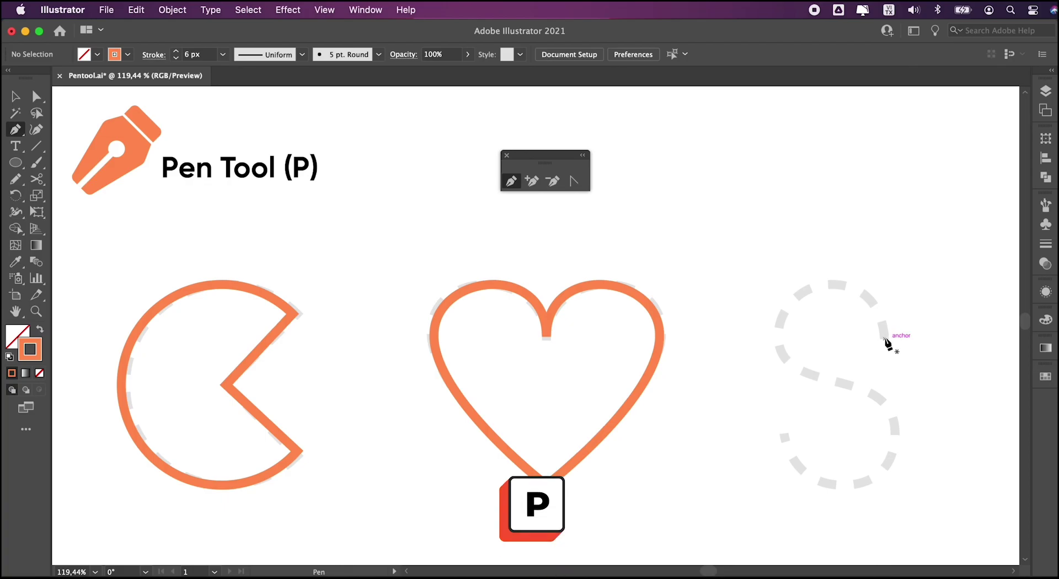
left_click(884, 339)
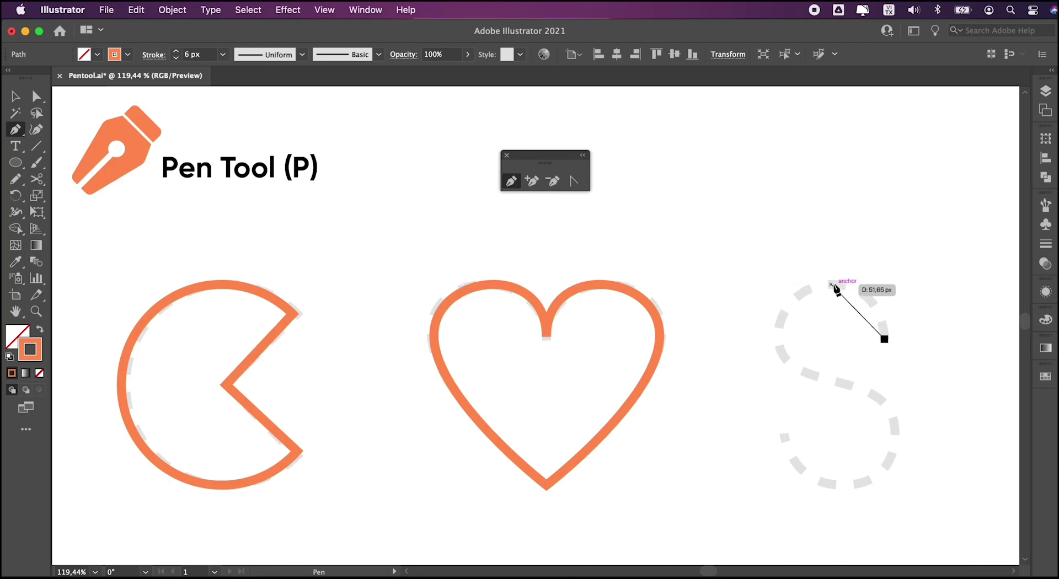
left_click_drag(836, 279, 790, 280)
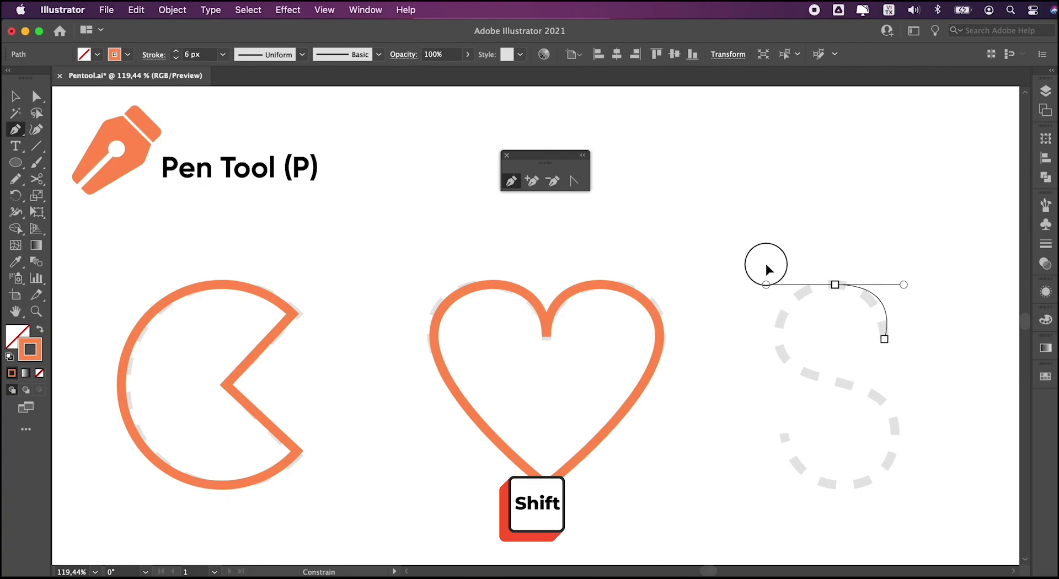
left_click_drag(790, 280, 794, 285)
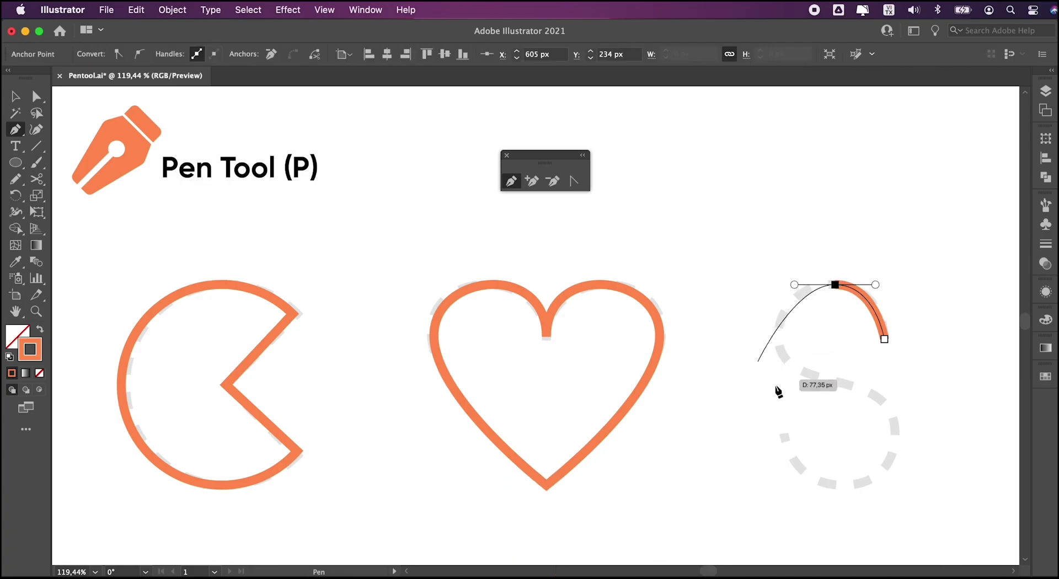
left_click(778, 334, "shift")
left_click_drag(781, 361, 779, 357)
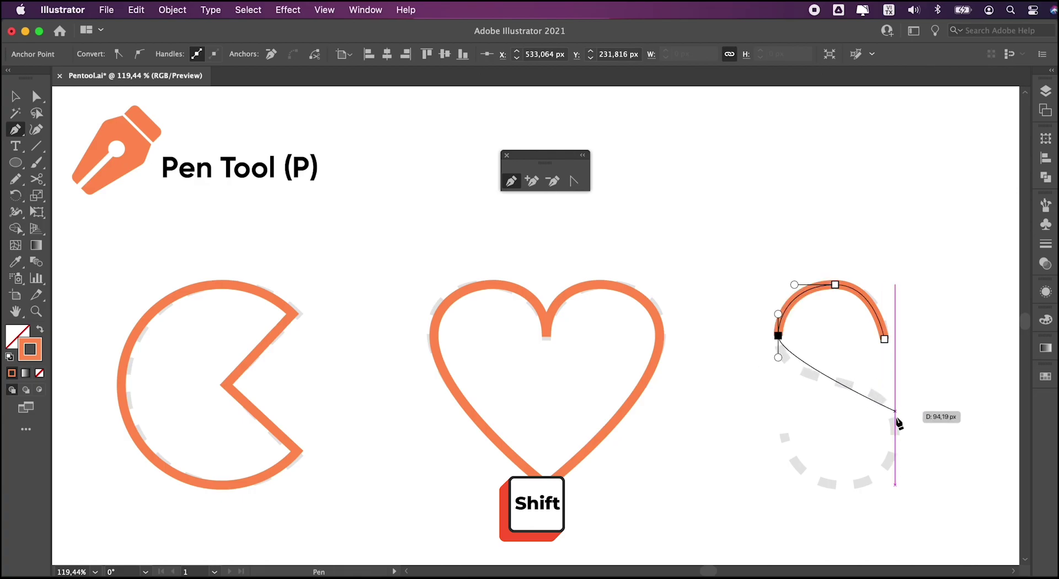
left_click_drag(895, 440, 895, 510)
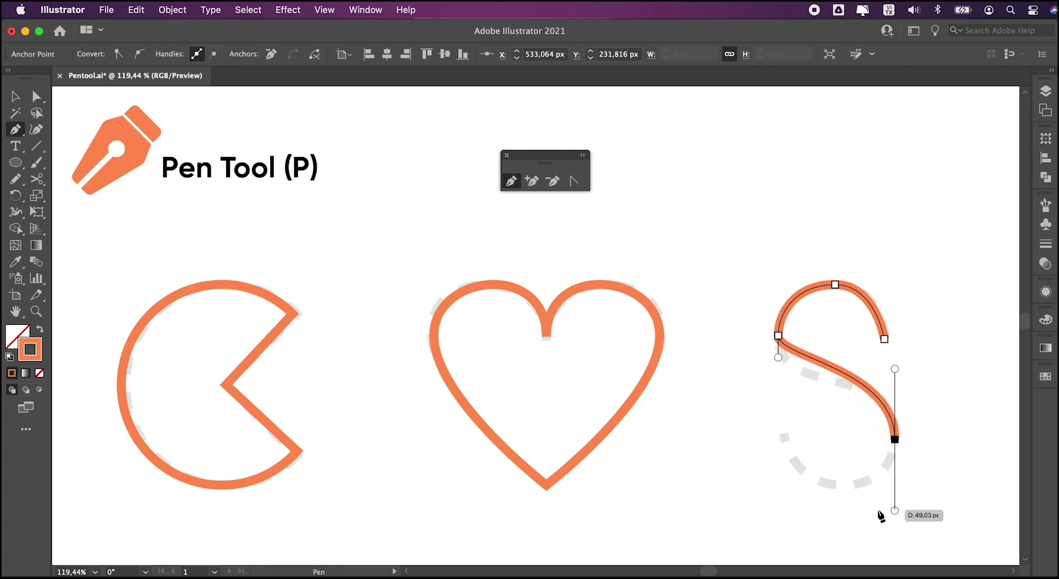
left_click(837, 486)
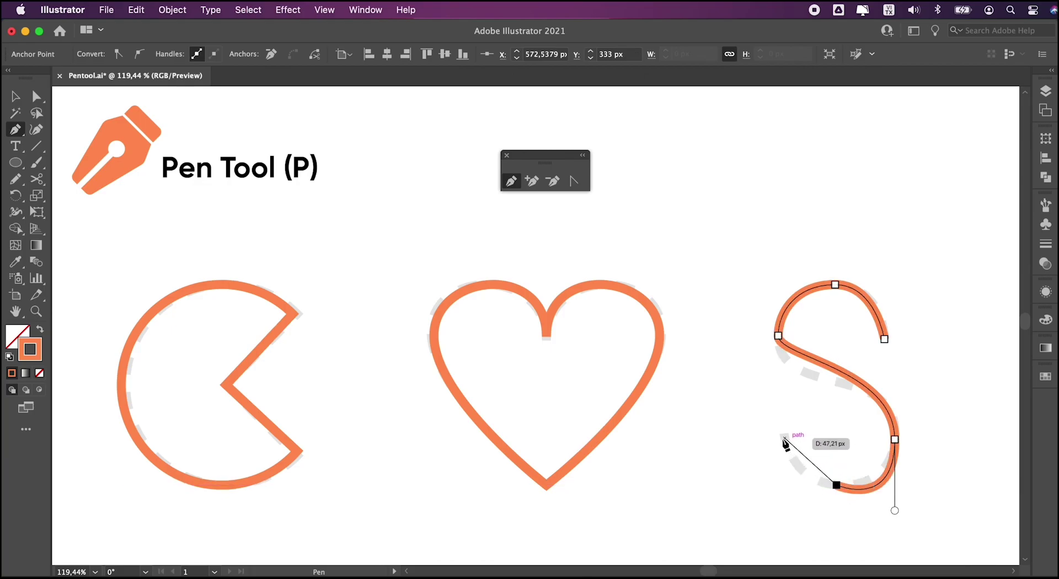
left_click(784, 434)
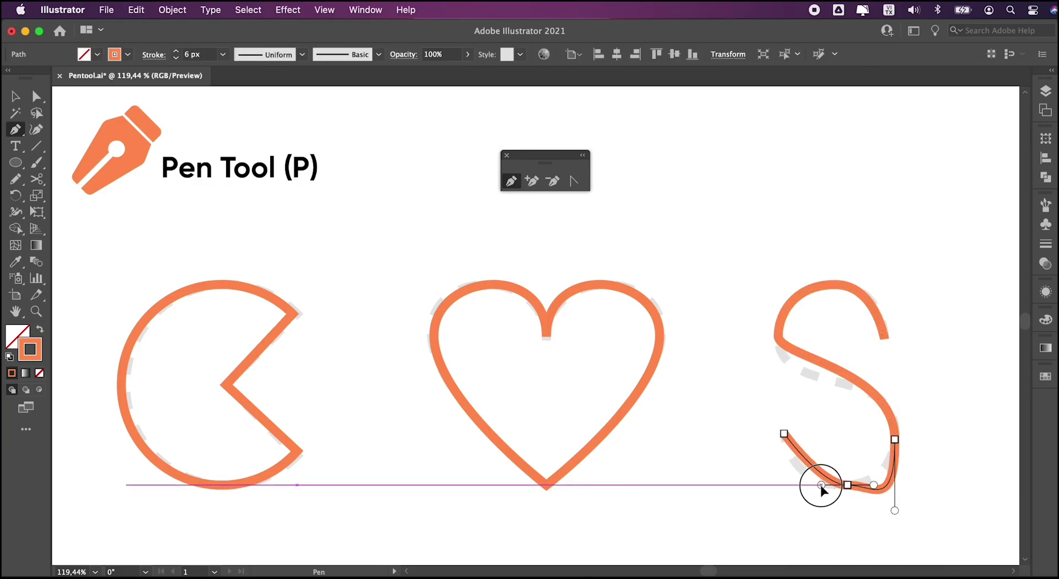
Adjust the handles of the S's bottom, right and left curves to fit the guide.
left_click_drag(820, 482, 816, 491)
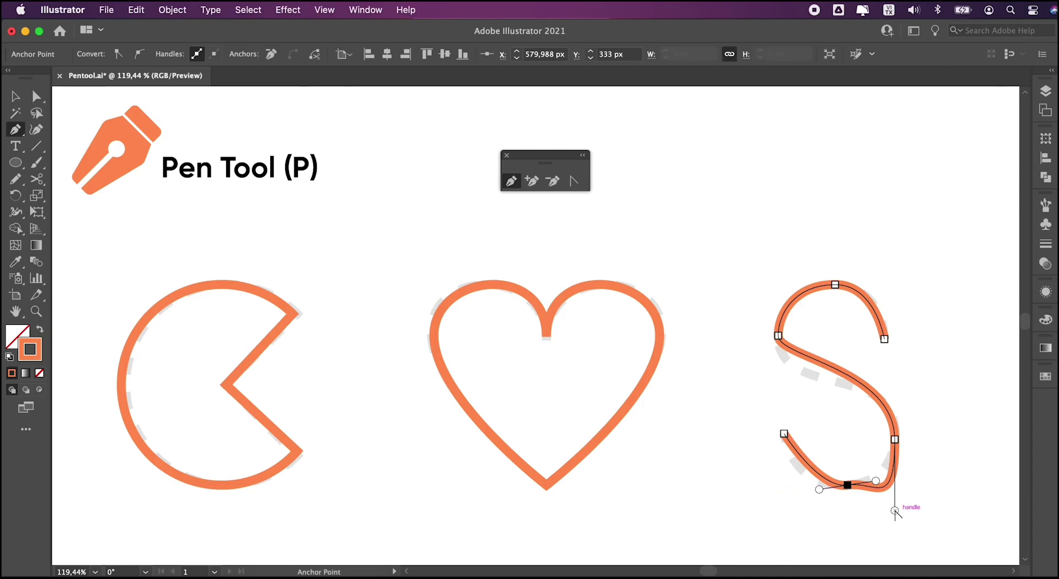
left_click_drag(894, 510, 894, 485)
left_click_drag(779, 337, 780, 396)
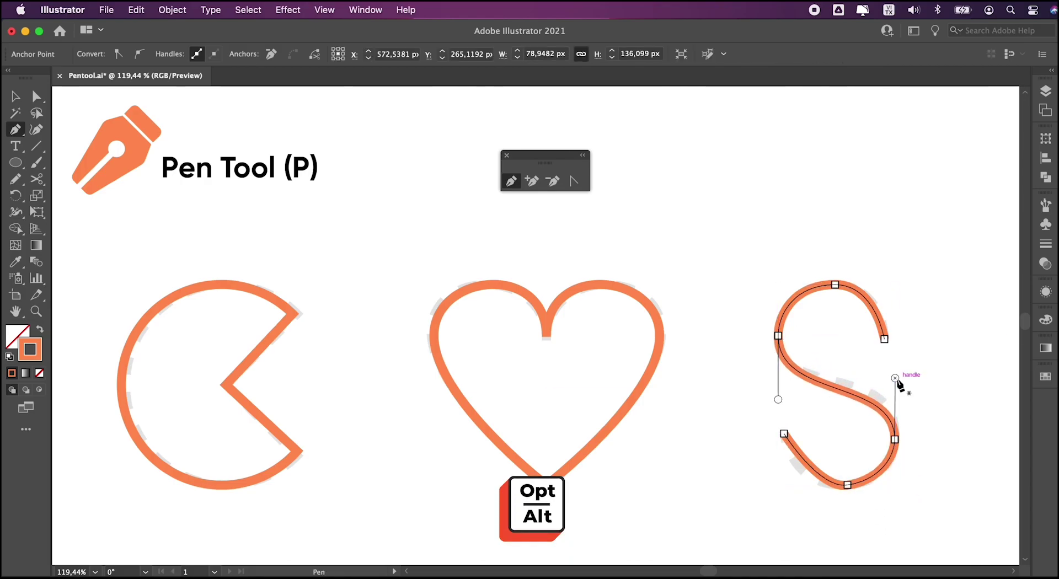
left_click_drag(895, 379, 896, 357)
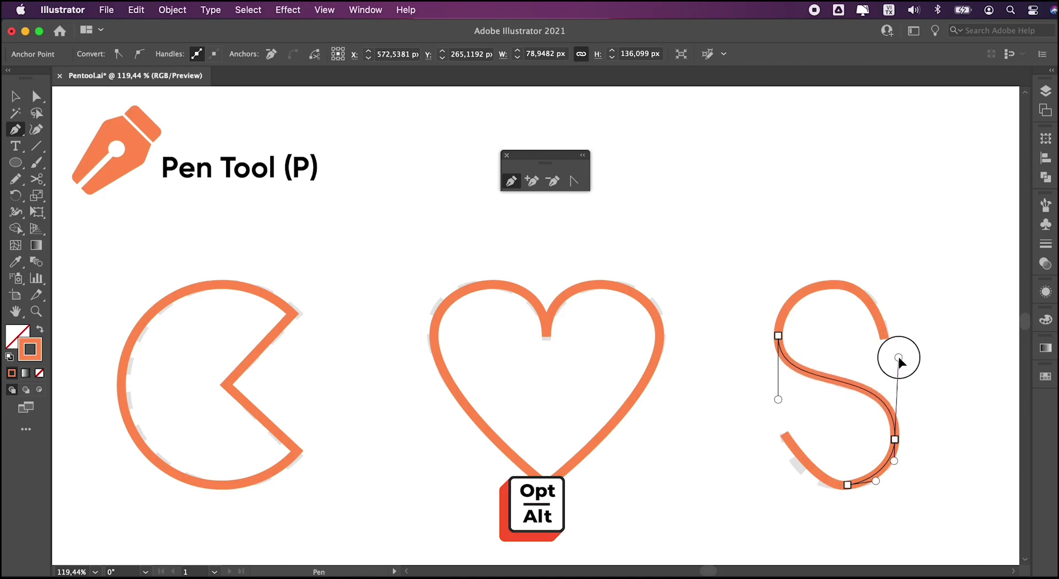
Turn the bottom anchor into a smooth point with lengthened, level handles.
left_click(784, 434)
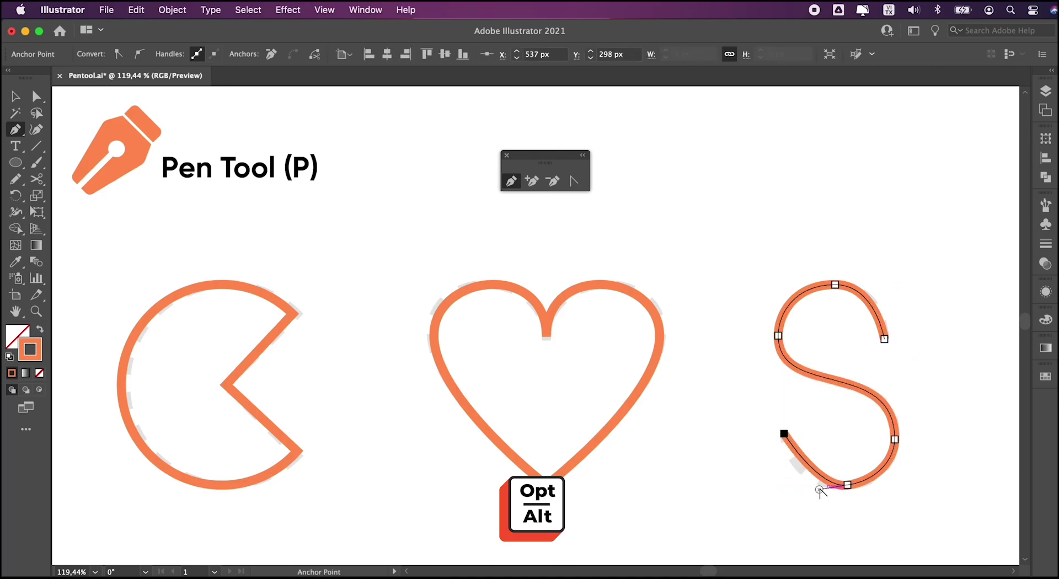
left_click_drag(820, 489, 797, 488)
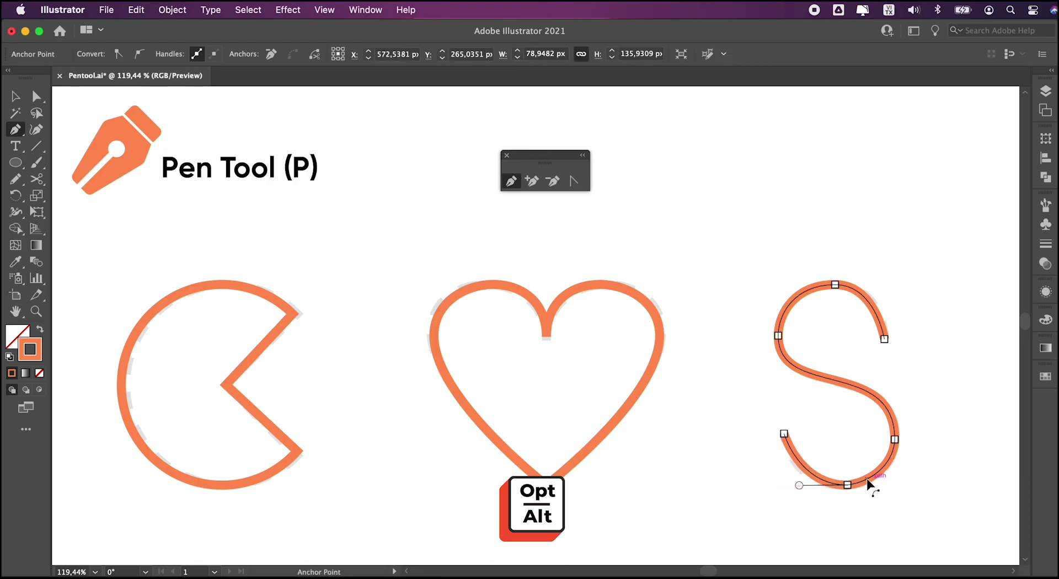
left_click(848, 485, "alt")
mouse_move(848, 485)
left_mouse_down()
mouse_move(802, 485)
mouse_move(846, 488)
left_mouse_up()
left_click(848, 485)
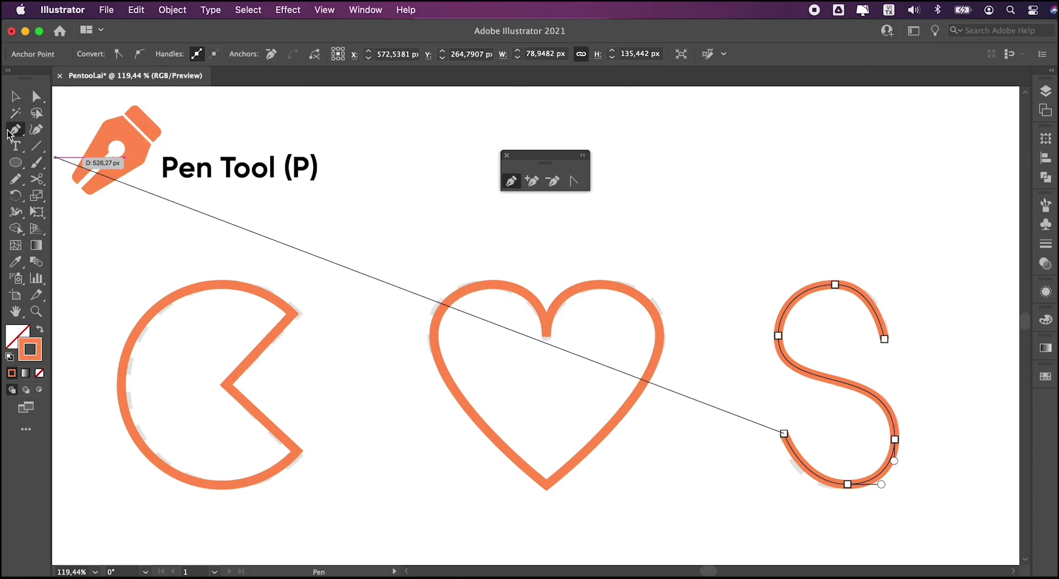
Move the S's bottom anchor left and reshape one of its handles independently.
left_click(848, 486, "super")
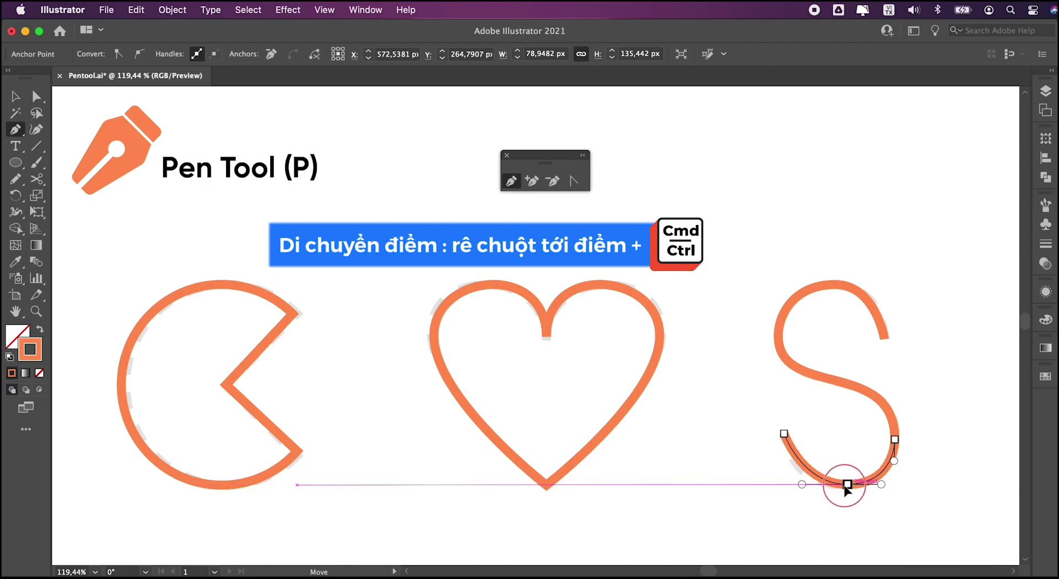
left_click_drag(847, 489, 804, 490)
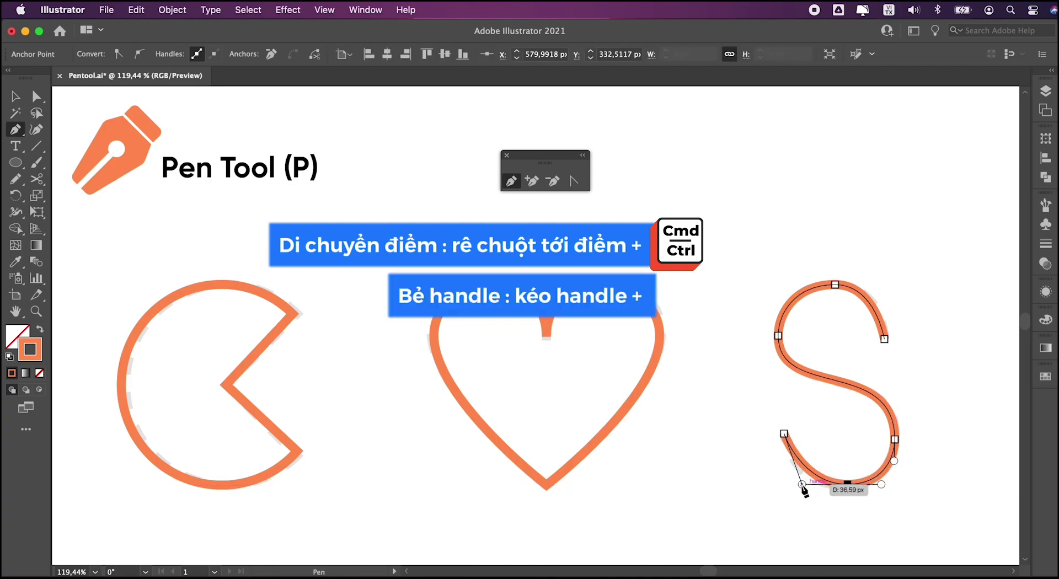
left_click_drag(804, 491, 811, 493)
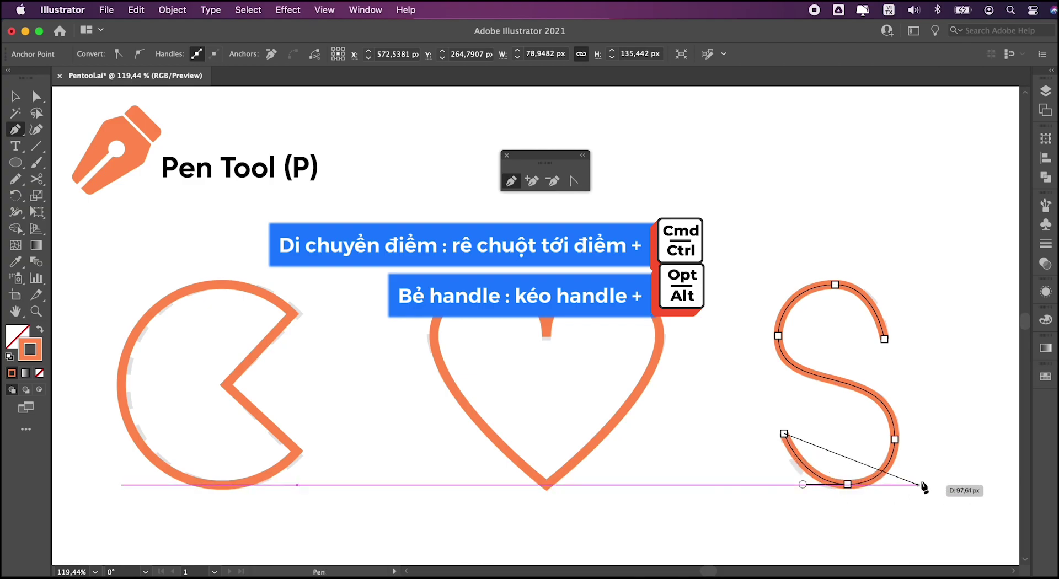
Drag the S's right-side handle until the orange curve settles onto the dashed guide.
key("super")
left_click(896, 440, "alt+super")
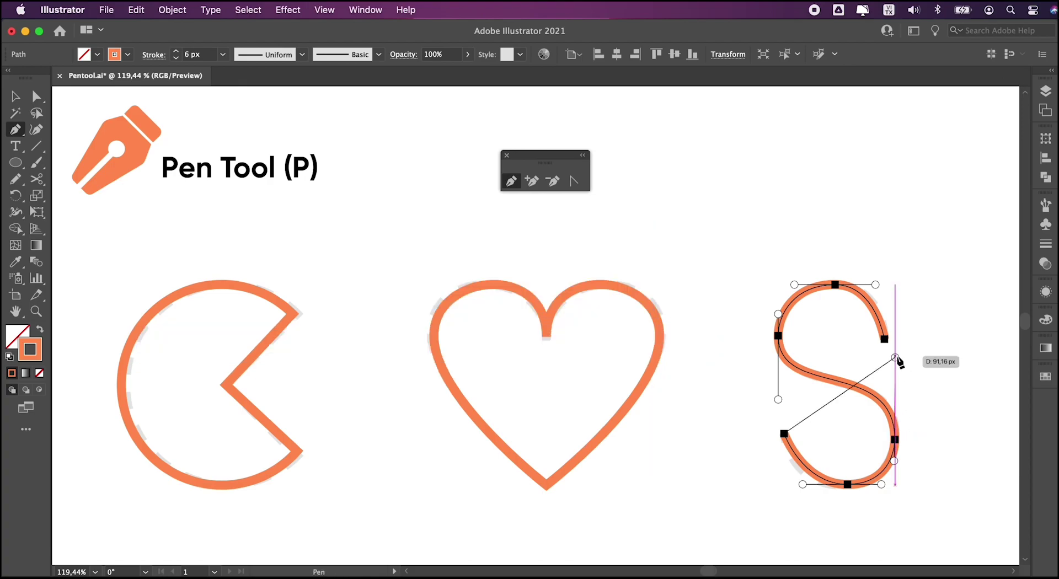
mouse_move(895, 358)
left_mouse_down()
mouse_move(896, 376)
mouse_move(898, 362)
left_mouse_up()
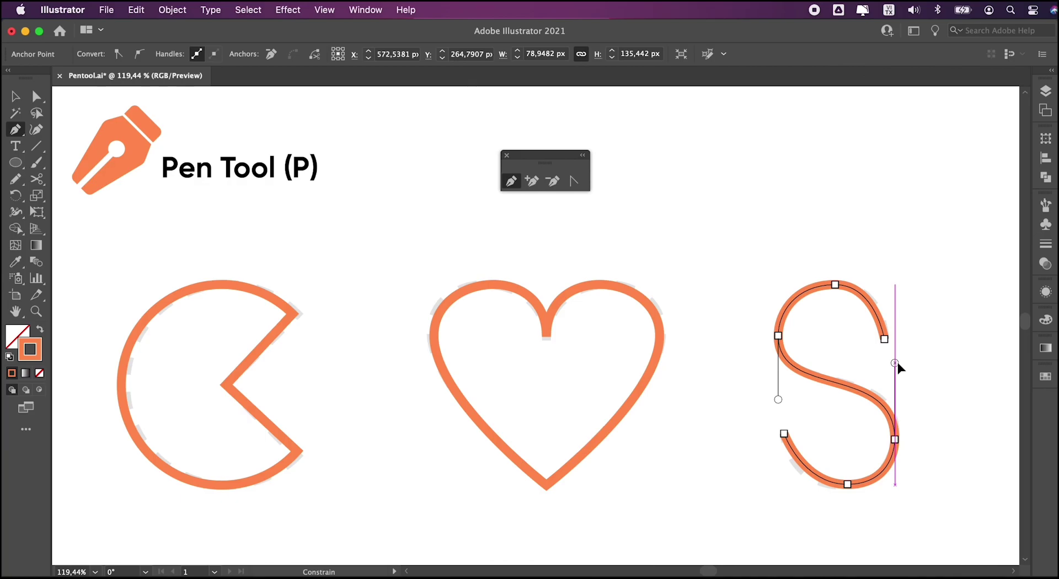
left_click_drag(898, 362, 882, 308)
key("v")
left_click(927, 333)
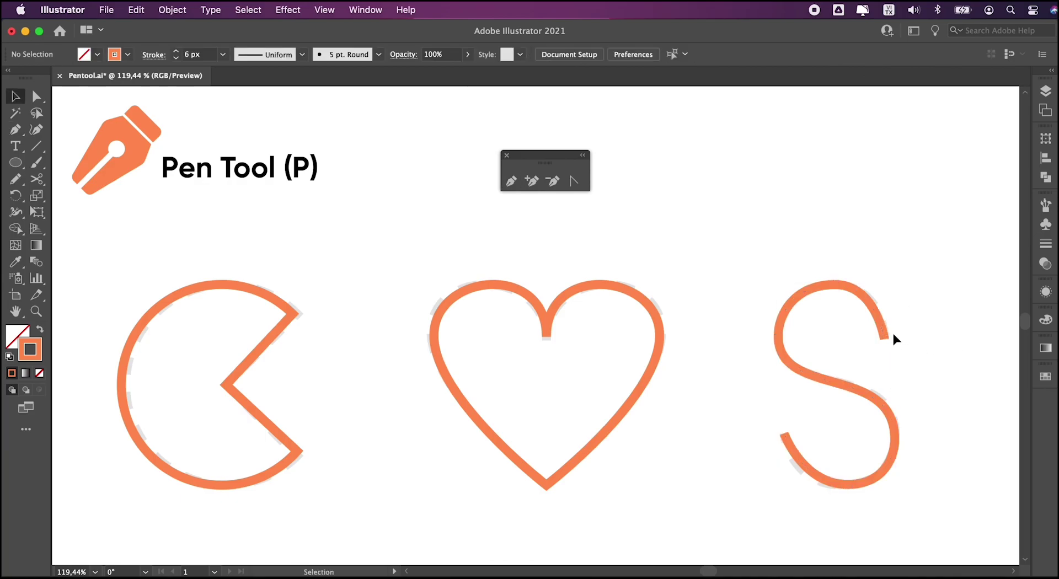